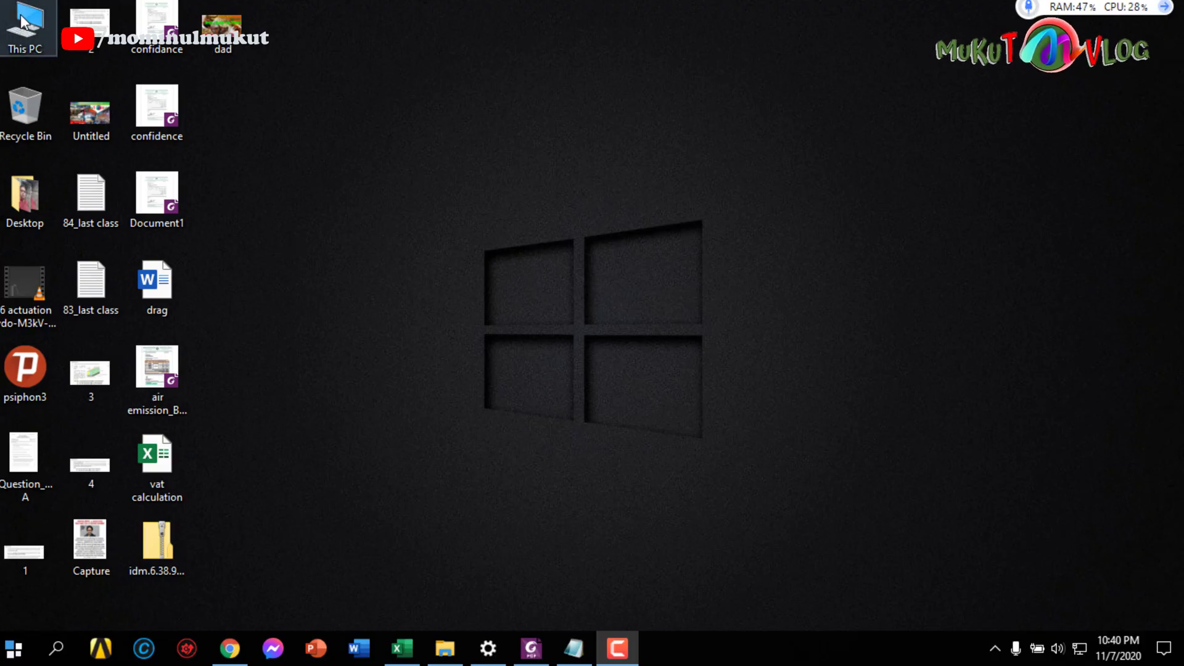
Browse from This PC through PERSONAL (E:) > OTHERs > Torrents to Ansys.Products.19.0.Win64-SSQ.
double_click(22, 21)
double_click(545, 8)
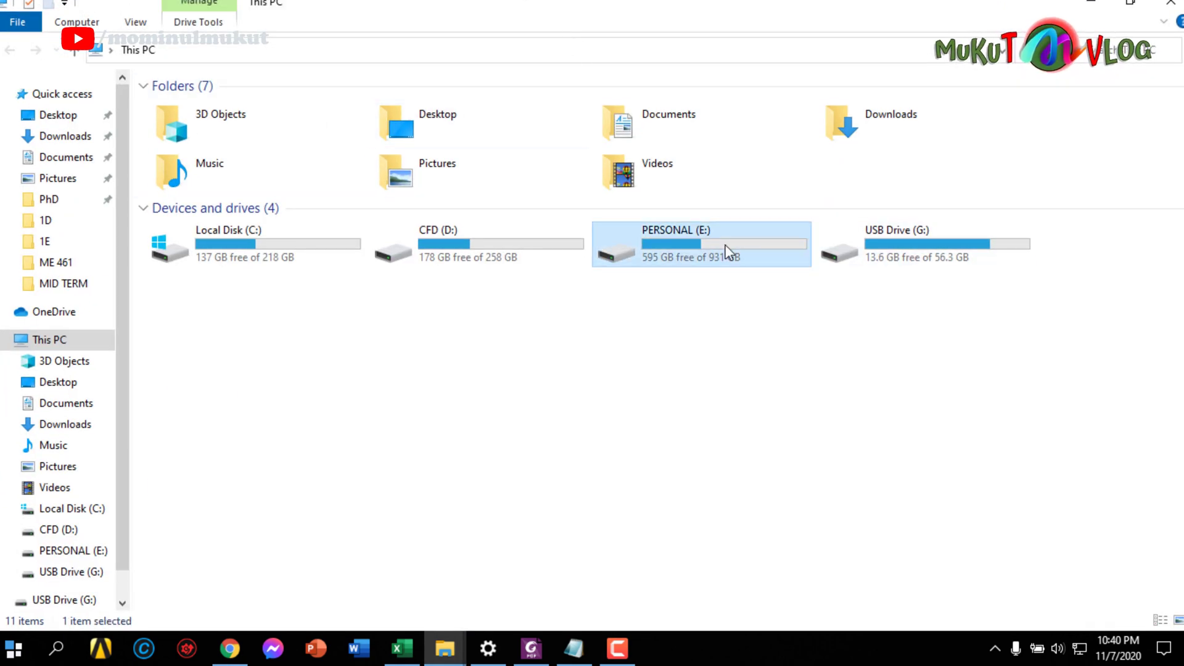
double_click(728, 252)
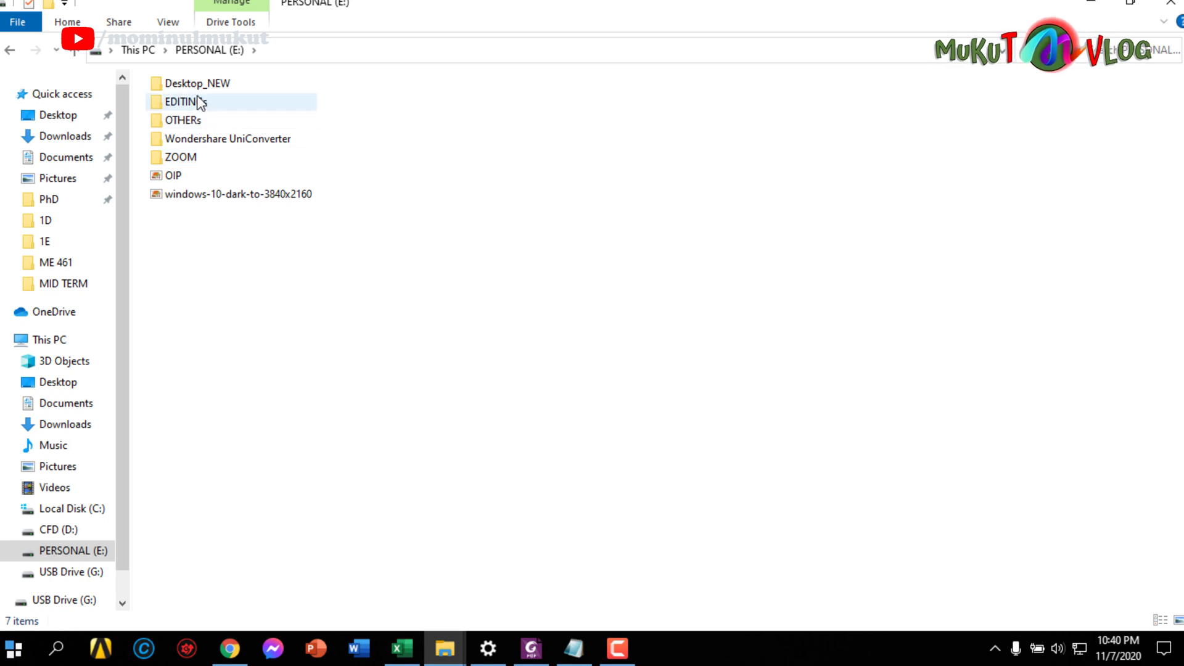
double_click(183, 120)
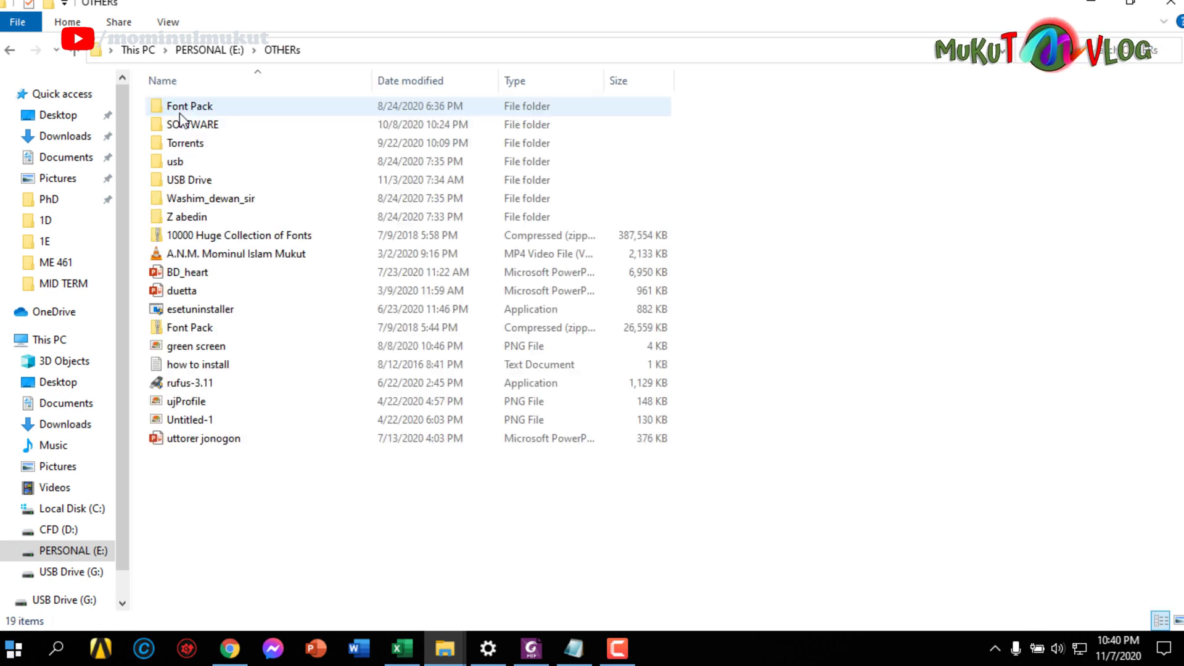
double_click(197, 140)
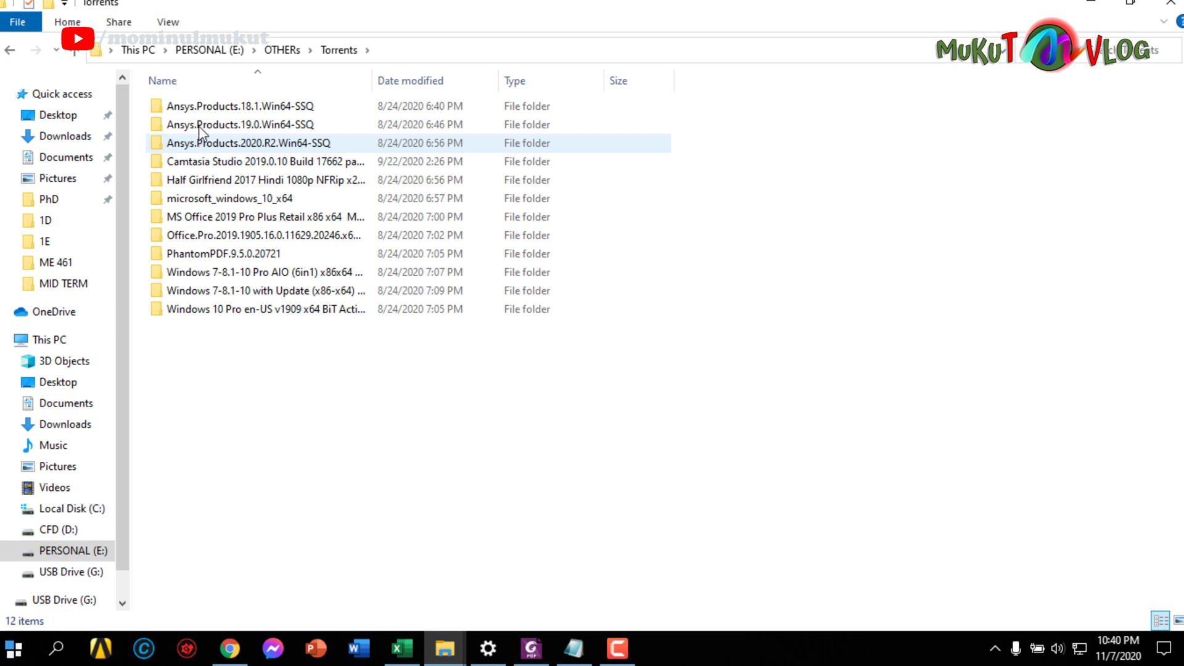
double_click(246, 125)
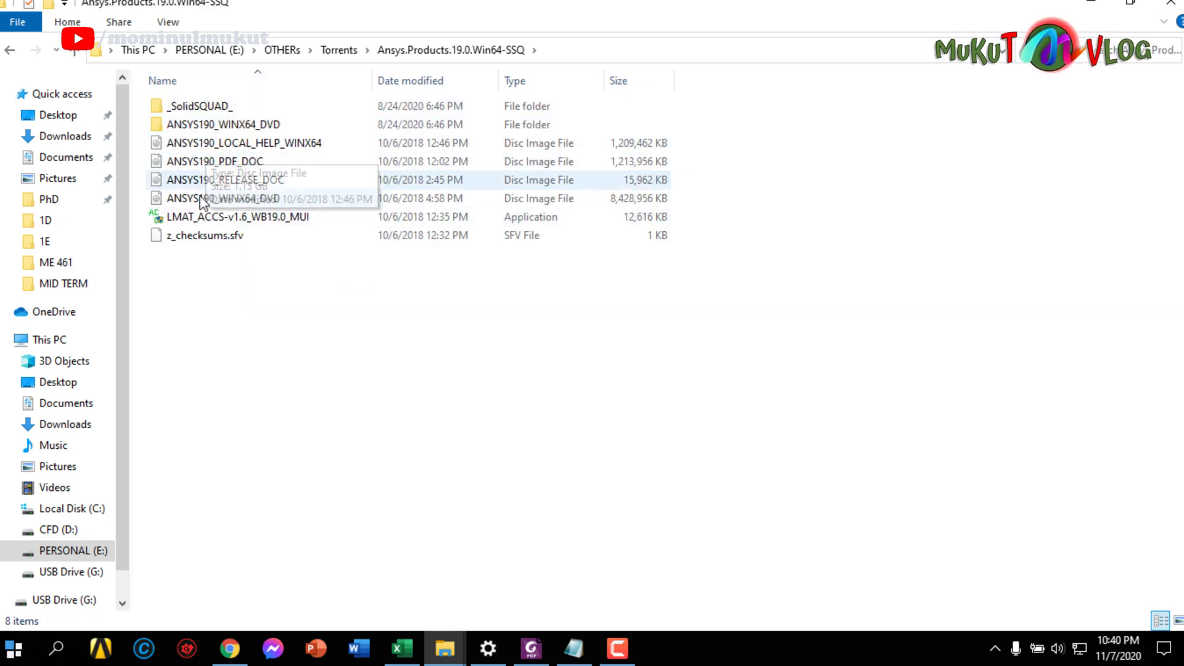
Inspect the ANSYS190_WINX64_DVD image without extracting, then open the ANSYS190_WINX64_DVD folder.
click(255, 205)
right_click(257, 204)
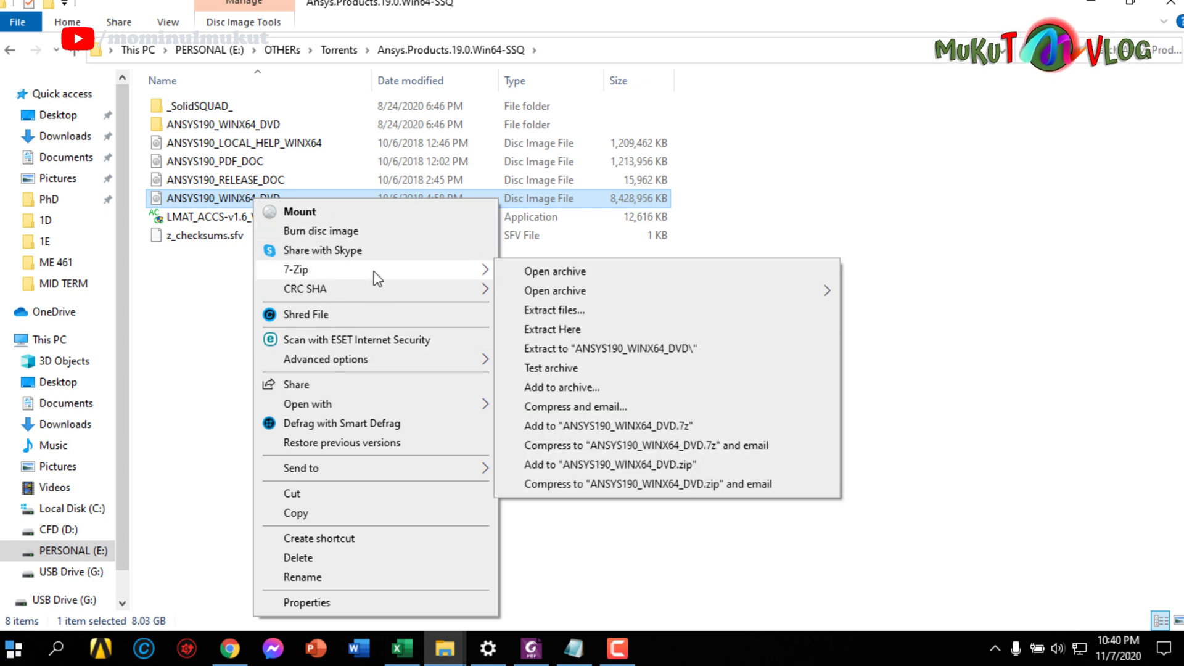
mouse_move(296, 269)
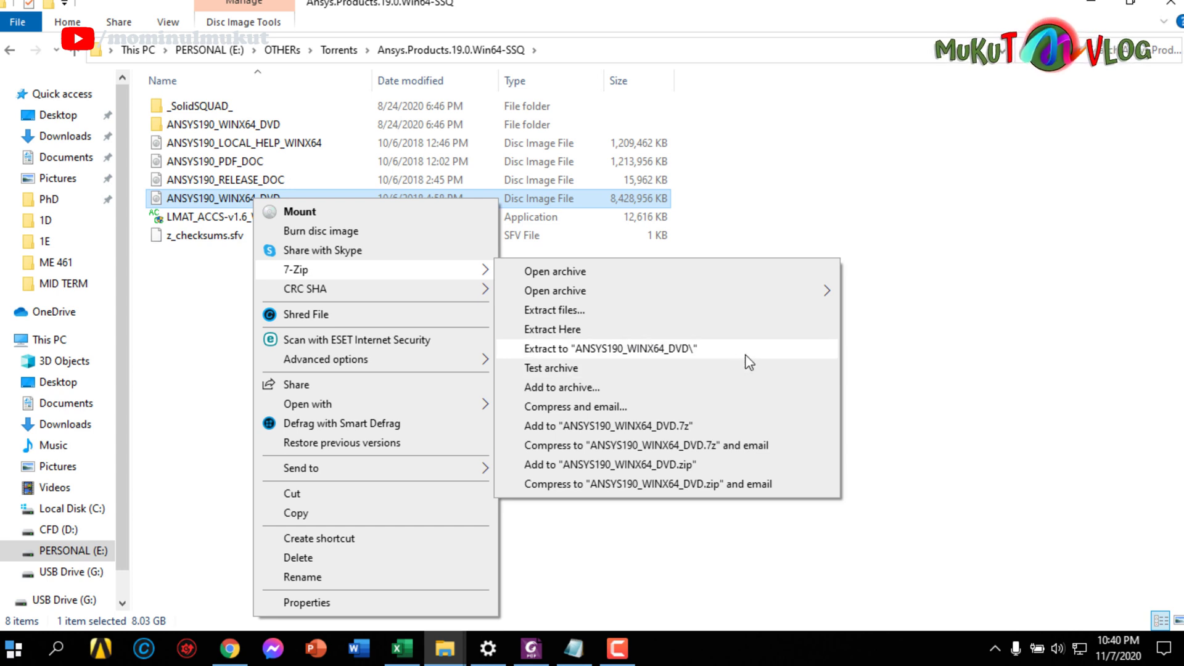
click(740, 115)
drag(780, 97, 315, 124)
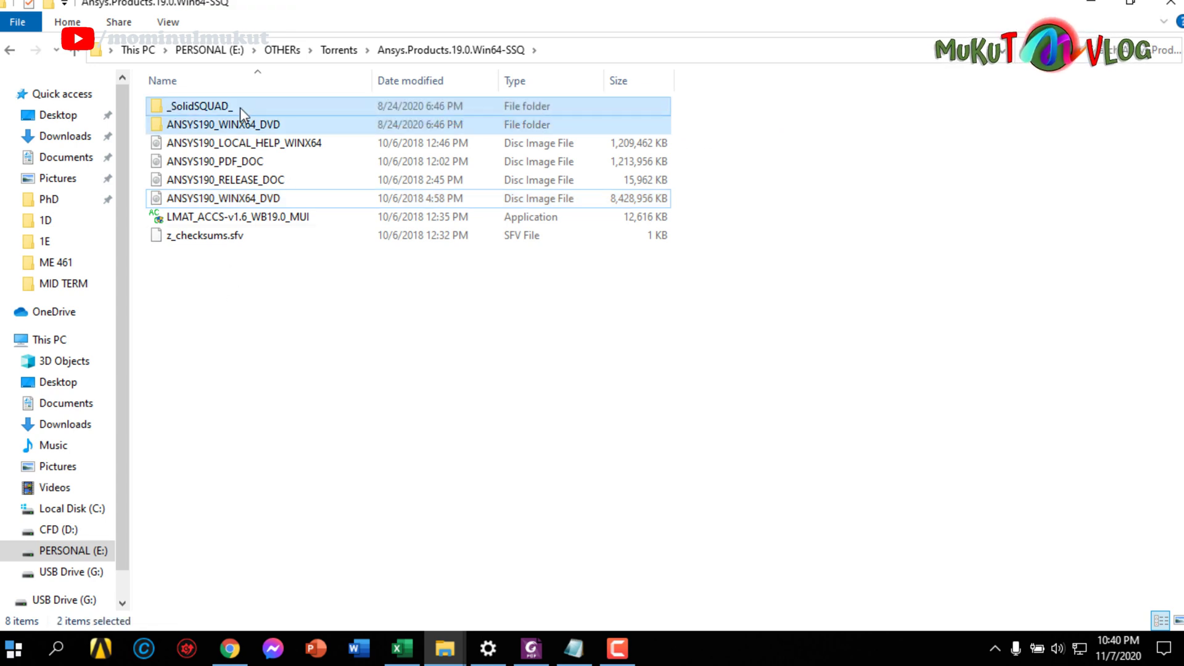
click(246, 255)
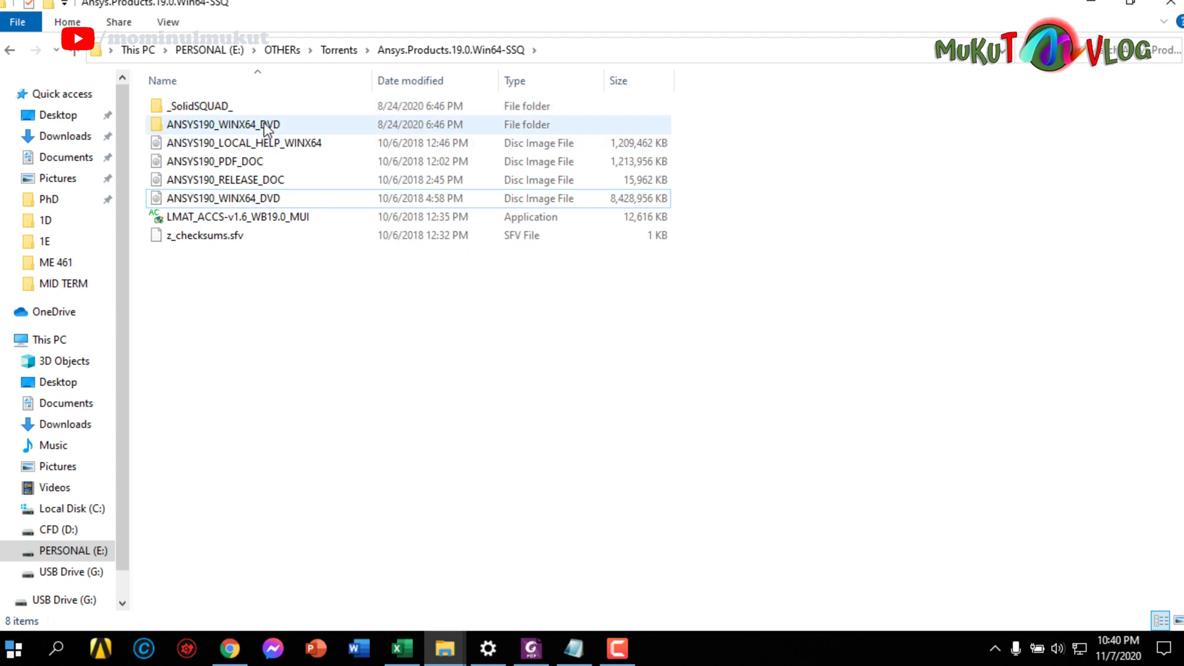
double_click(266, 128)
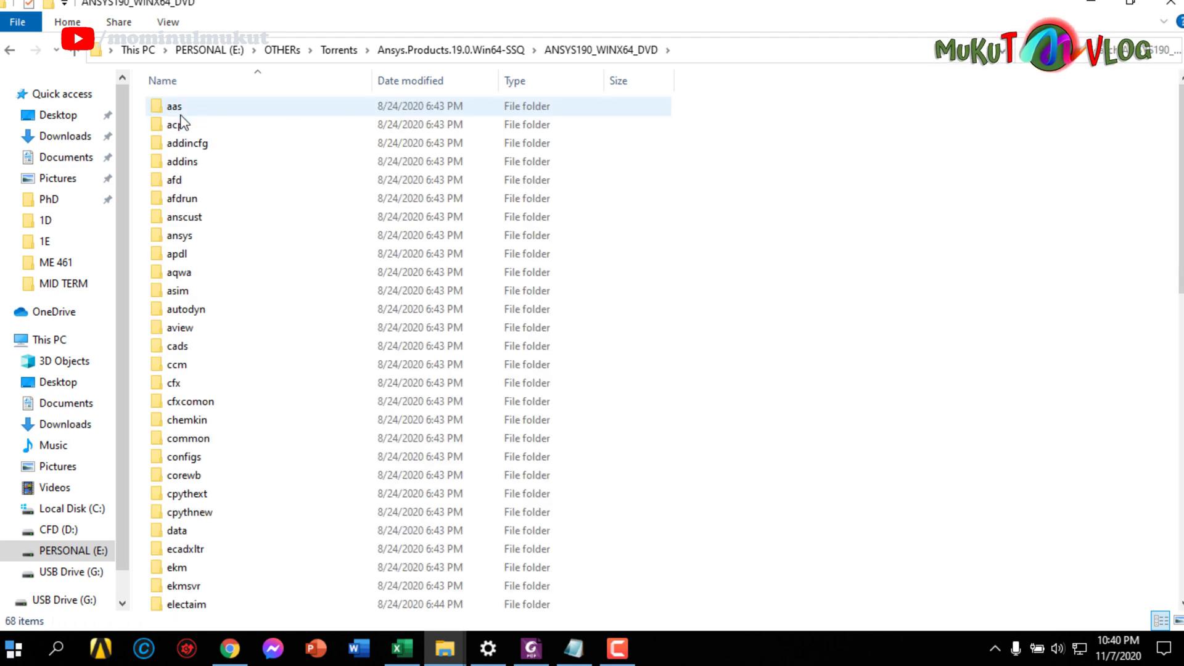
scroll(219, 362, down, 8)
scroll(238, 417, down, 5)
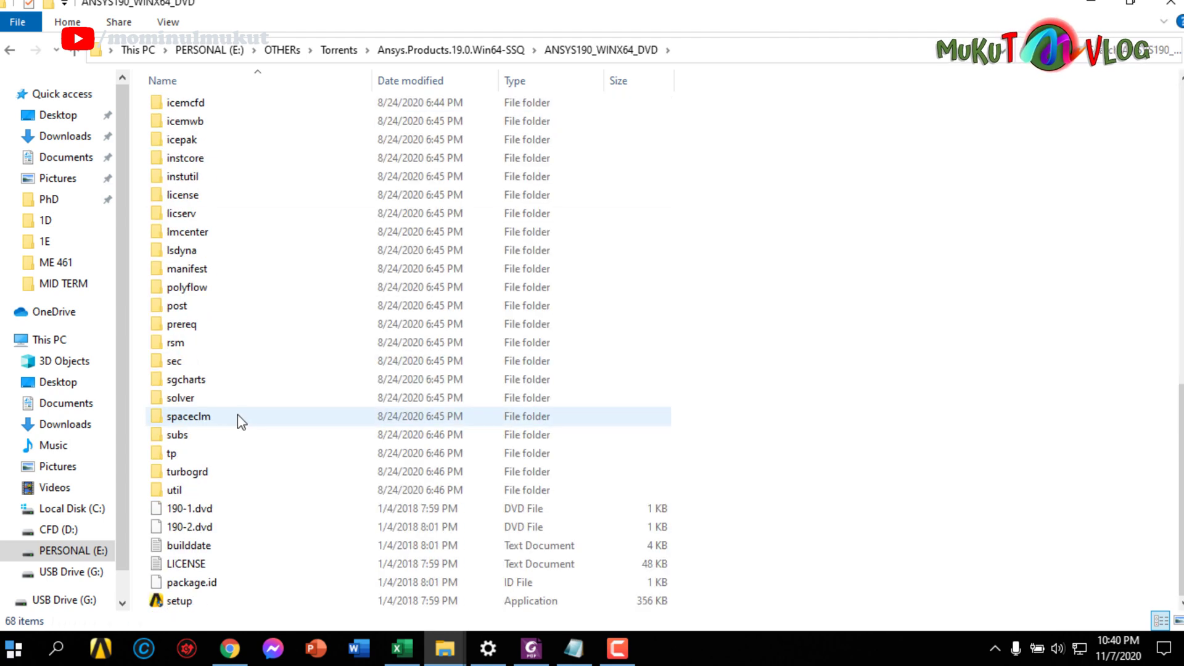
Run setup from the DVD folder, minimize Explorer, and choose Install ANSYS Products.
double_click(187, 600)
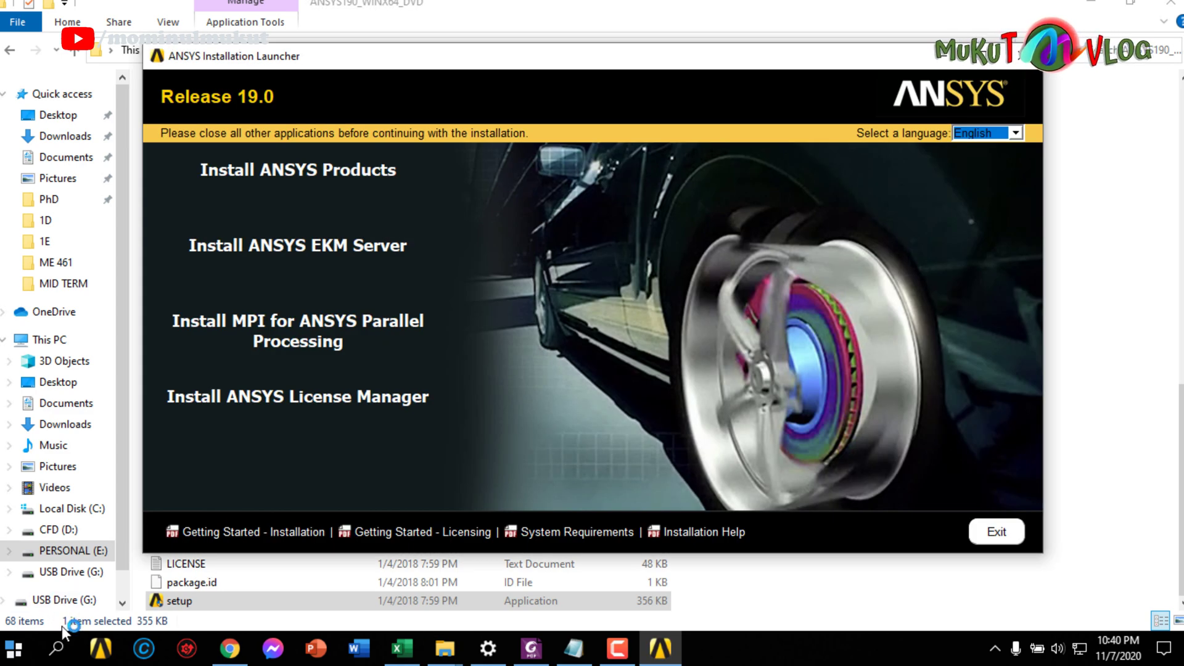
click(1085, 6)
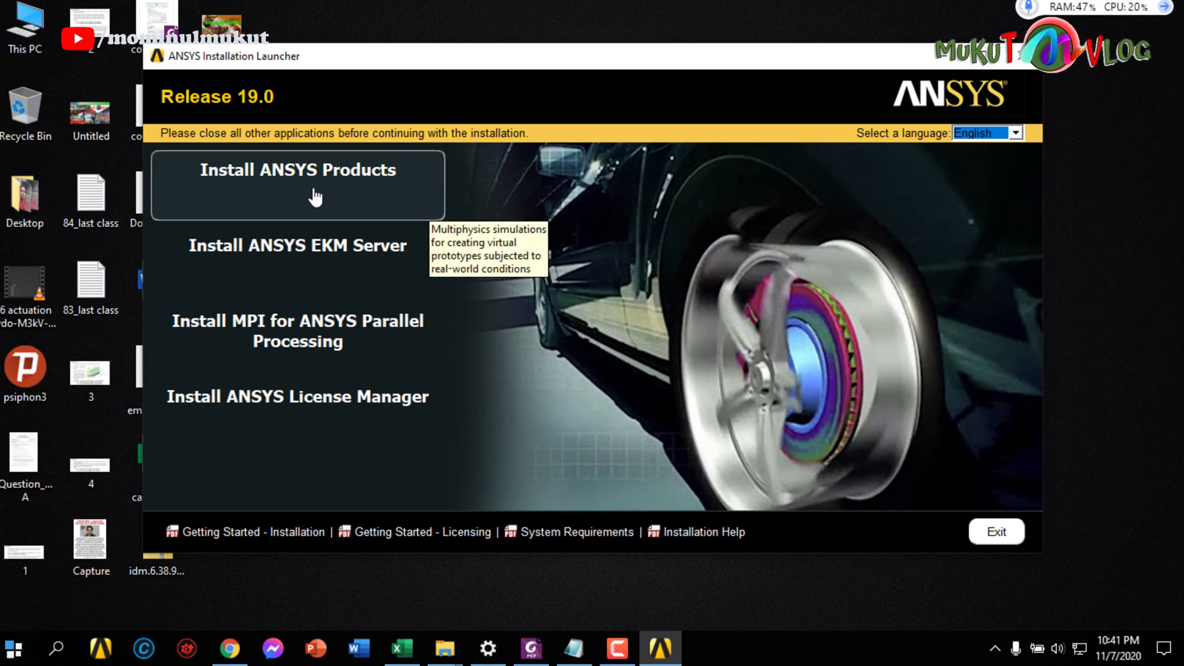
click(349, 181)
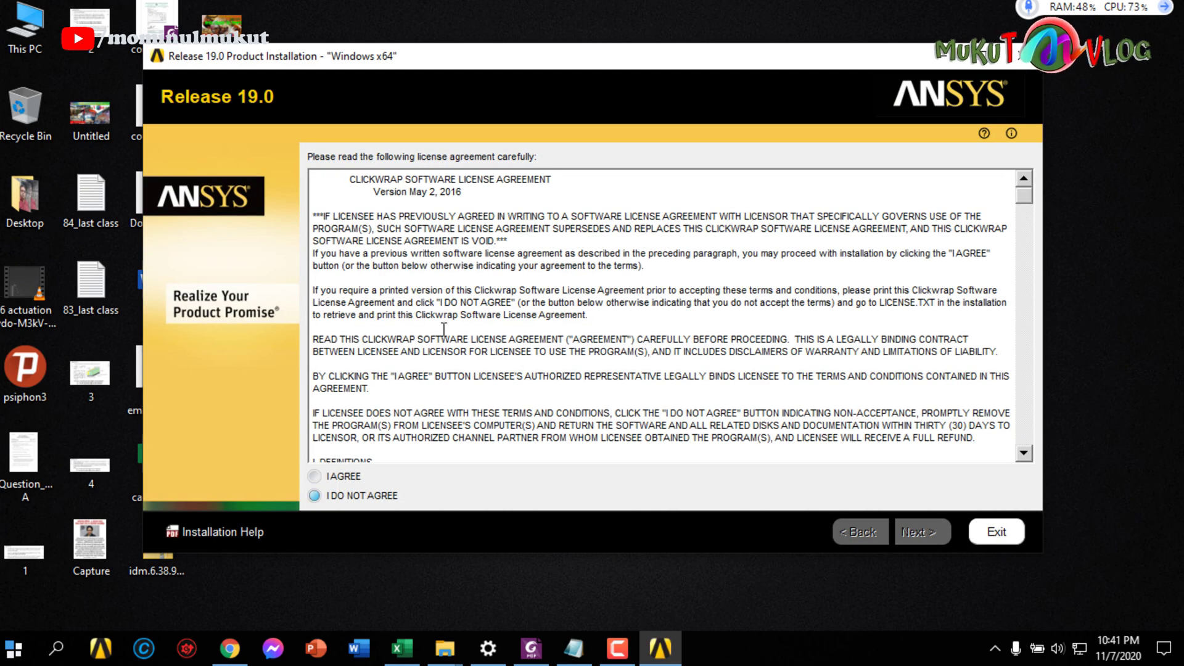
scroll(444, 361, down, 10)
Accept the license agreement and keep the default C:\Program Files\ANSYS Inc install directory.
click(321, 482)
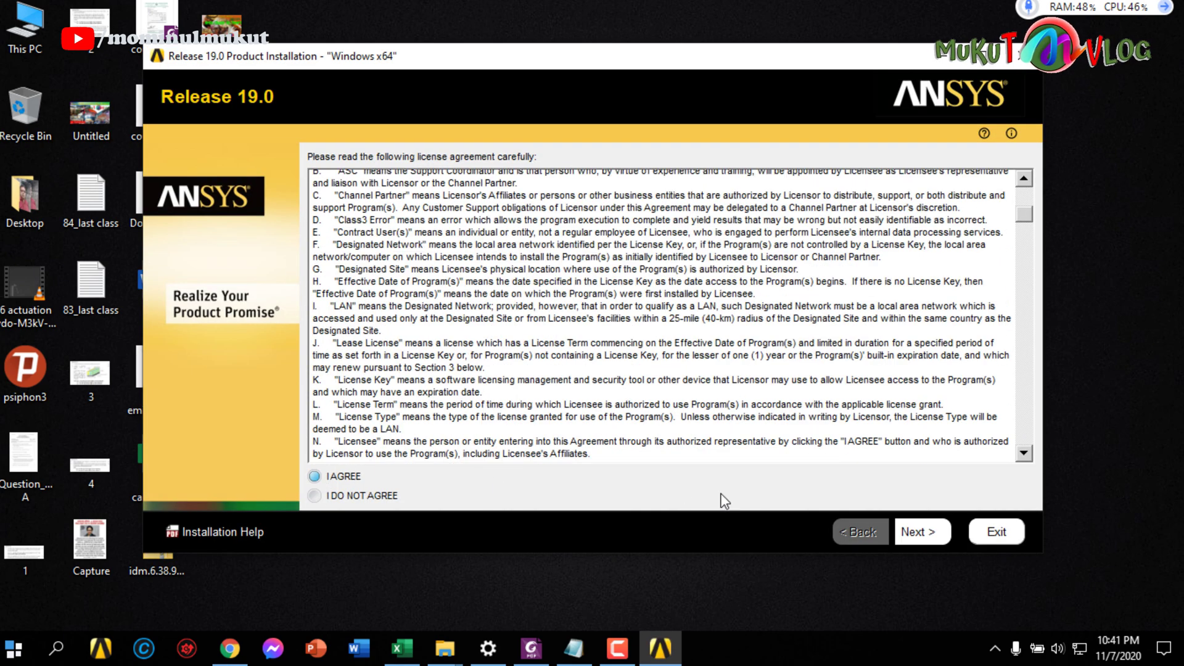
click(920, 535)
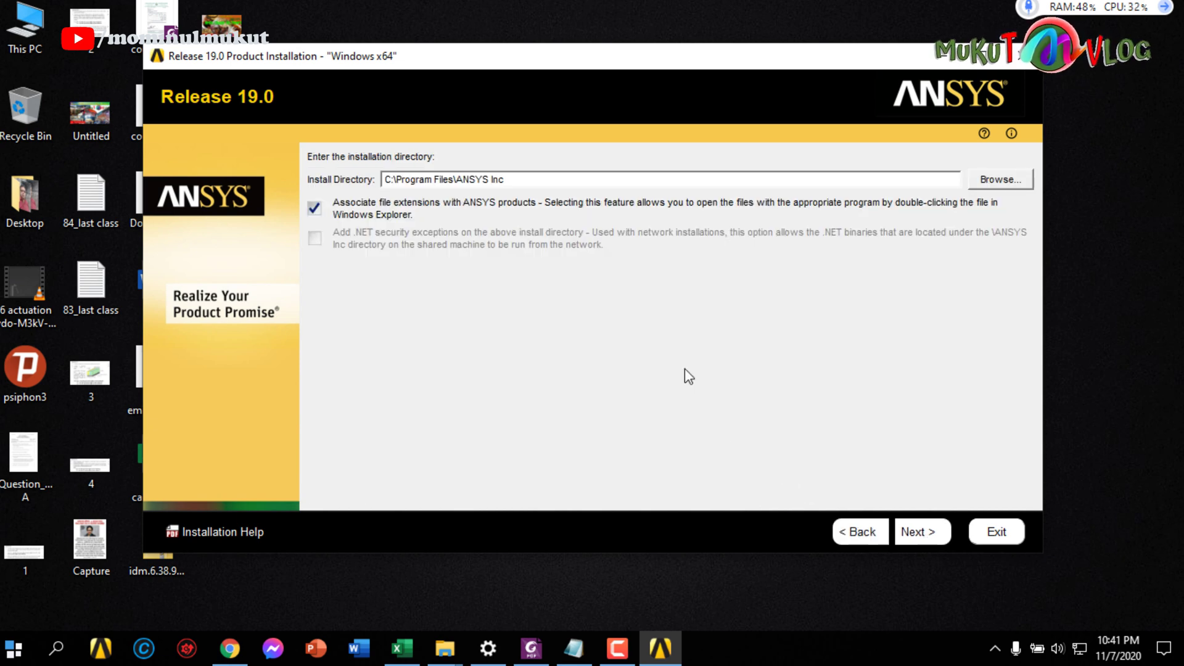
click(940, 534)
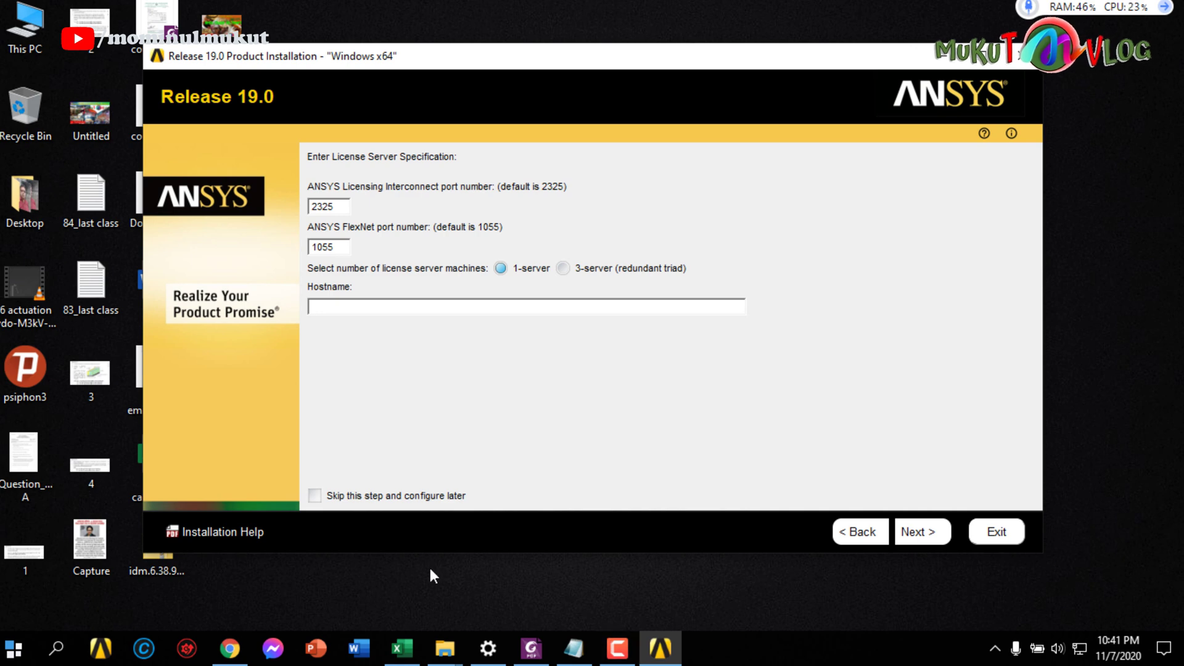
mouse_move(445, 648)
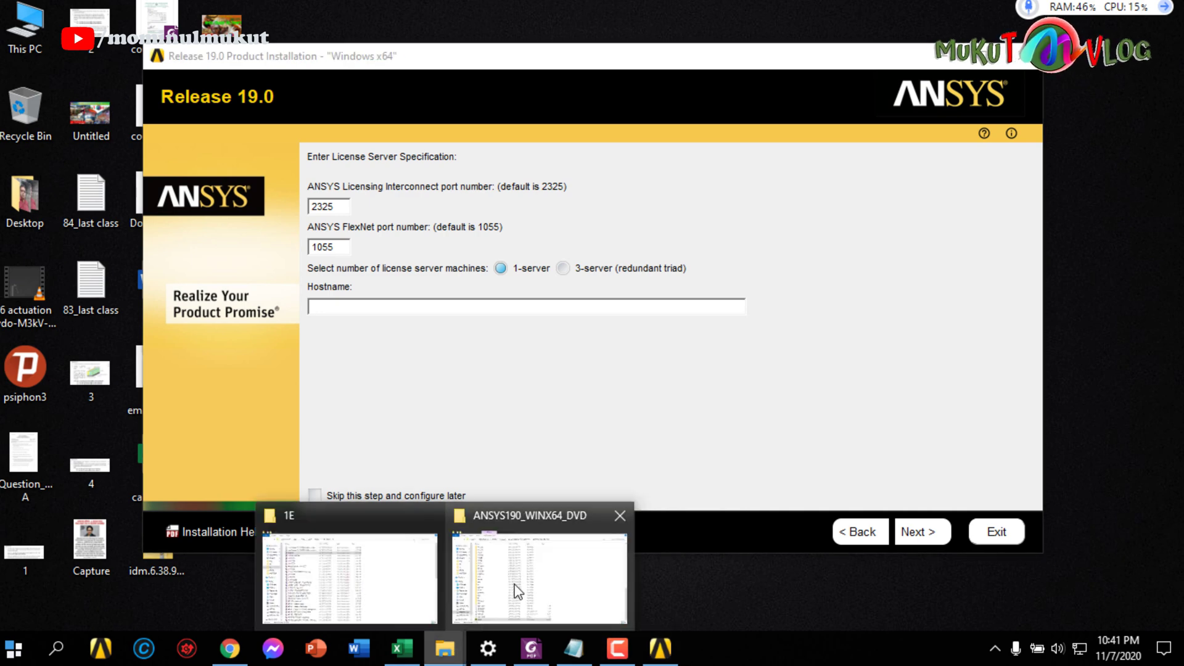
Open readme_local_ssq from the _SolidSQUAD_ folder and select its localhost hostname note.
click(458, 522)
scroll(290, 293, up, 3)
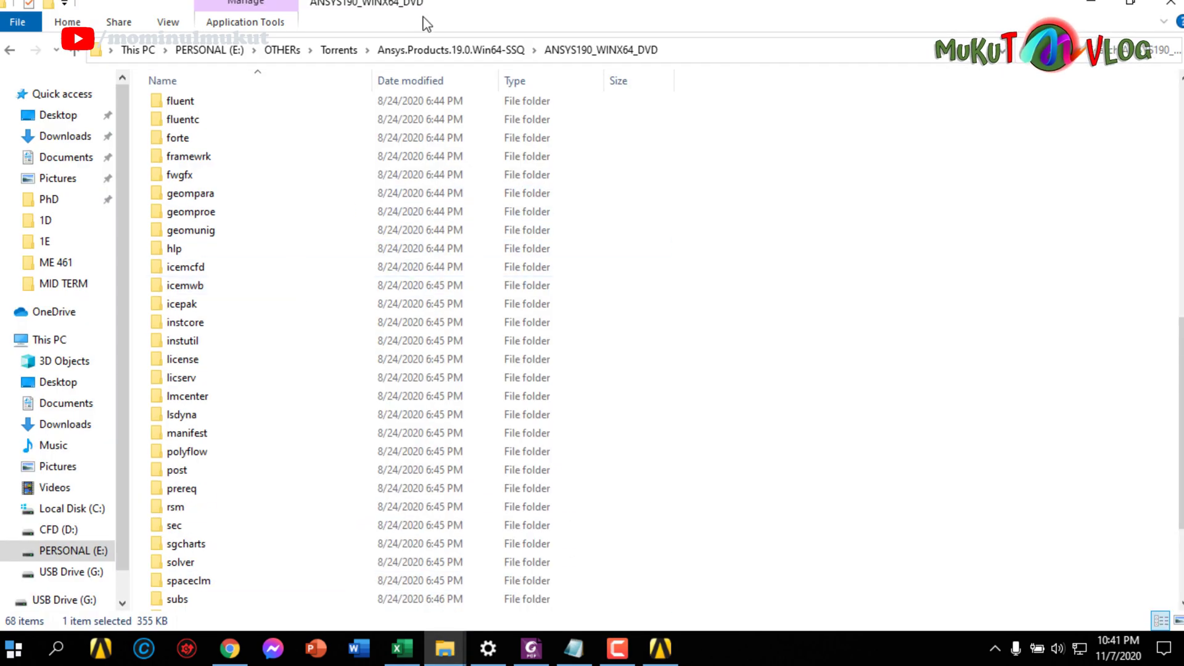
click(469, 48)
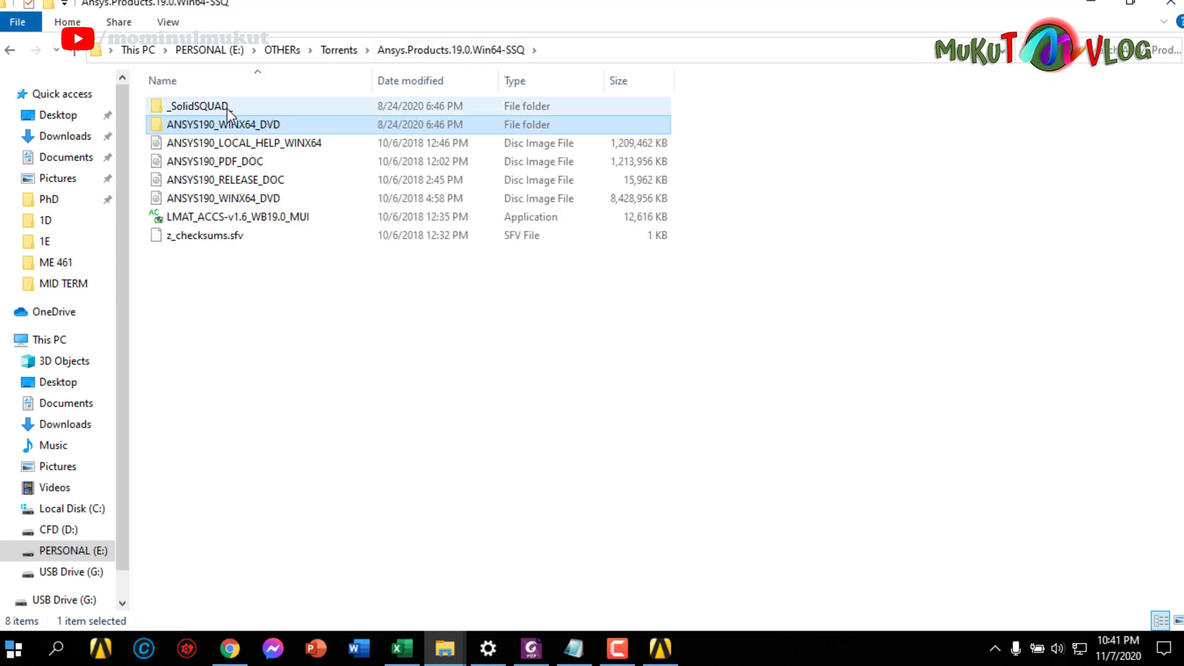
double_click(226, 108)
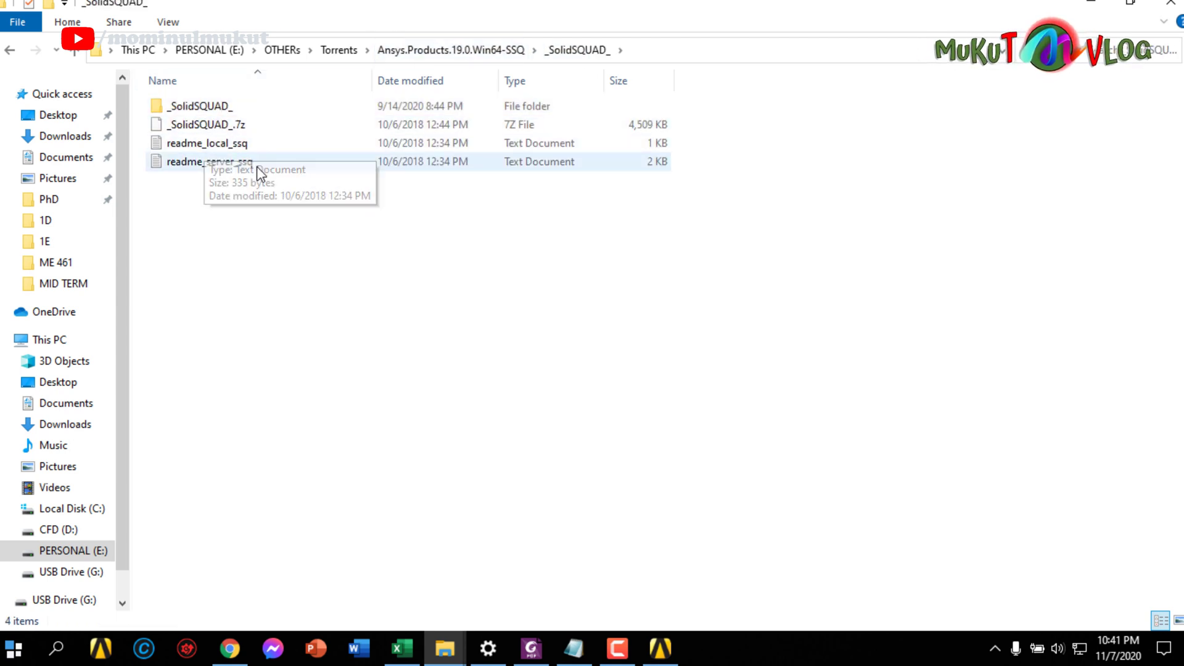
click(240, 154)
double_click(238, 155)
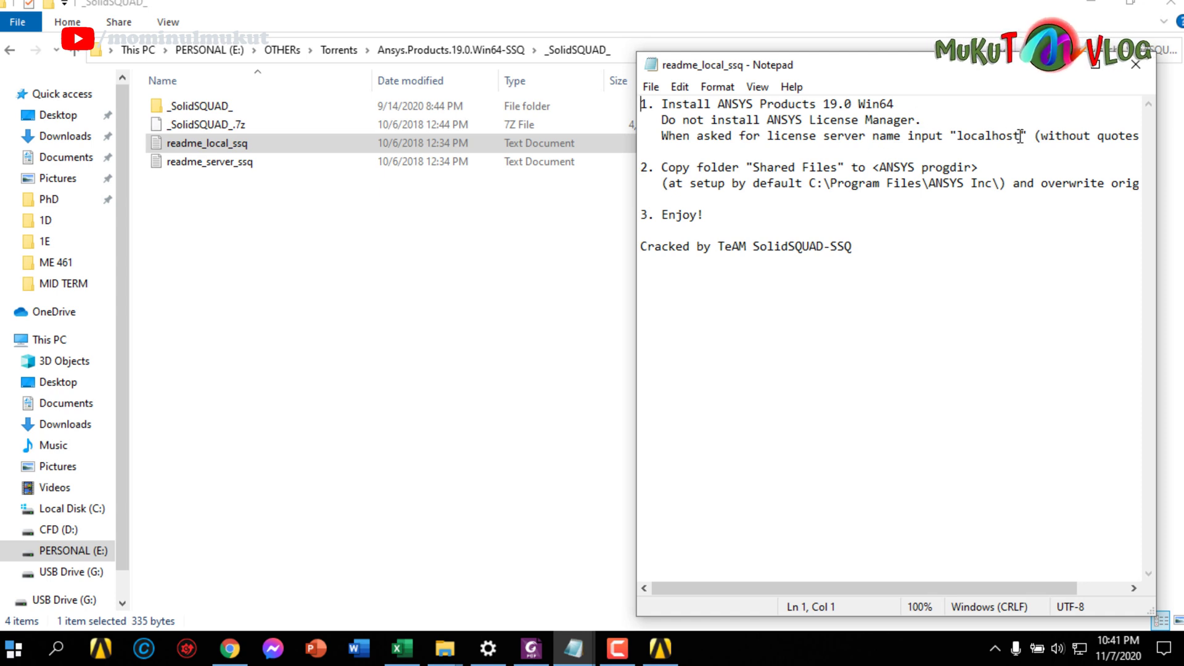
drag(1023, 137, 957, 136)
Paste localhost as the license server hostname and continue to product selection.
click(660, 647)
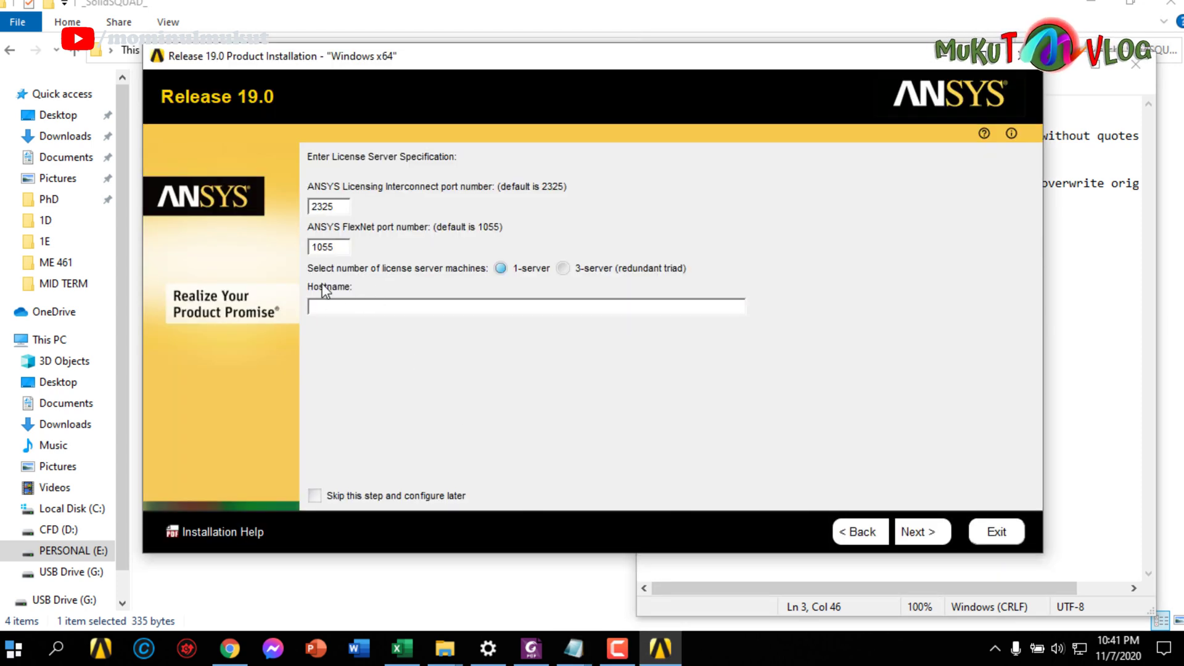
text(localhost)
click(937, 537)
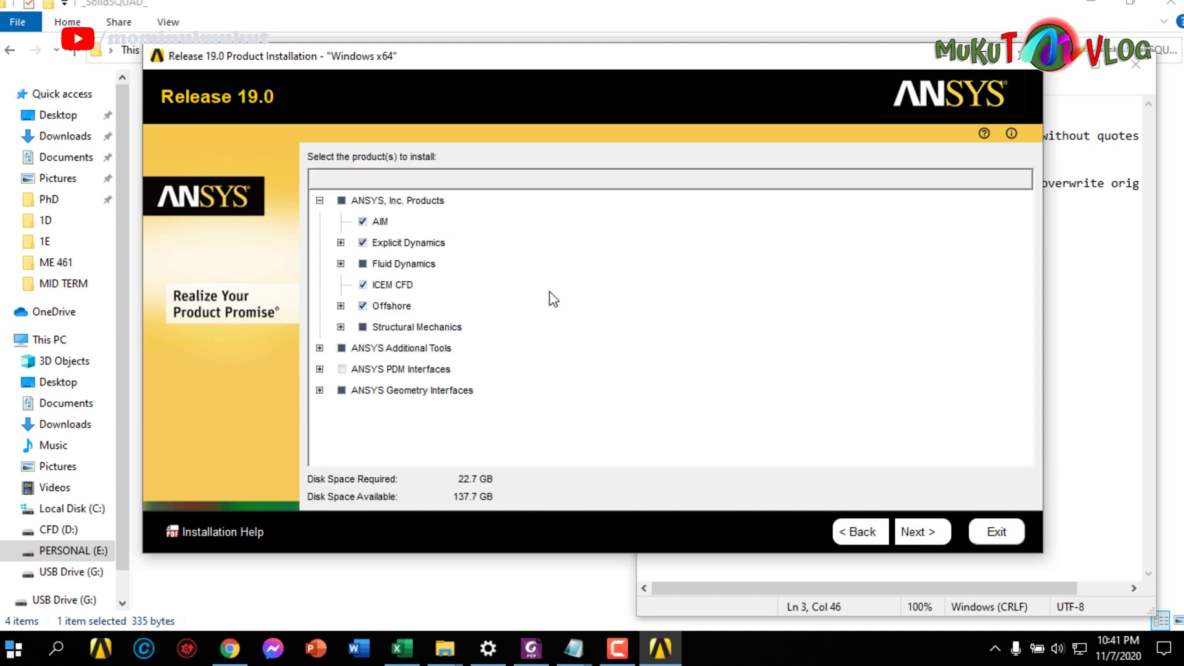
Review the Fluid Dynamics, Additional Tools and Structural Mechanics groups, then proceed to CAD configuration.
click(340, 264)
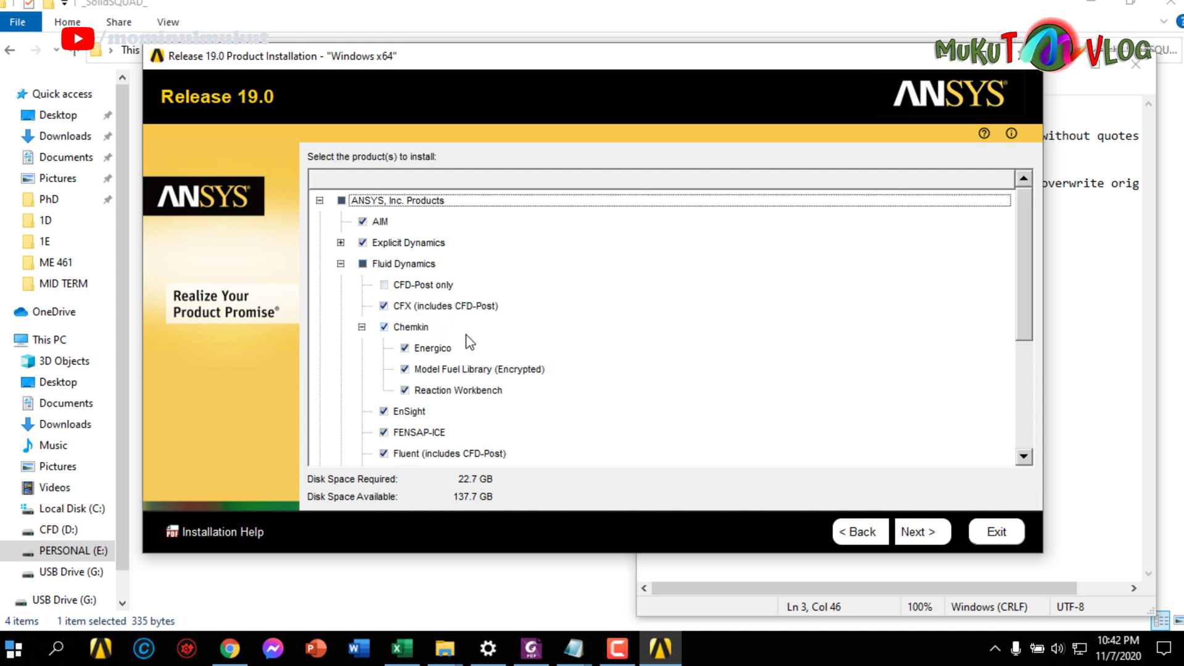
scroll(467, 341, down, 2)
scroll(467, 342, up, 1)
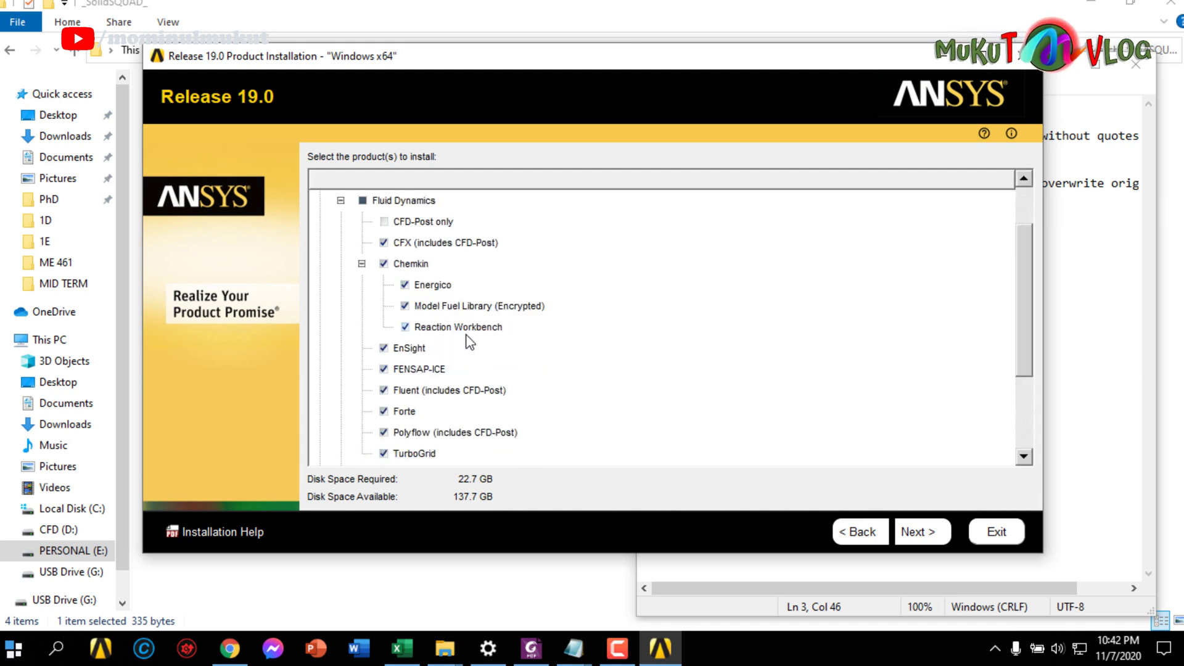
scroll(444, 360, up, 1)
click(341, 264)
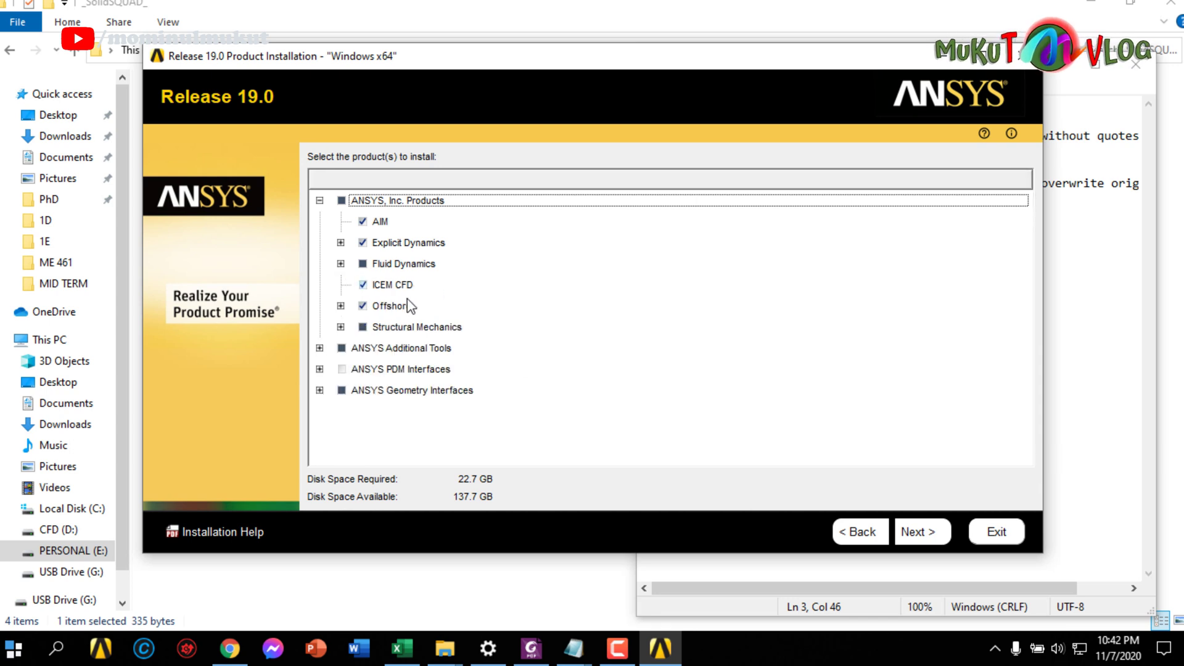
click(319, 348)
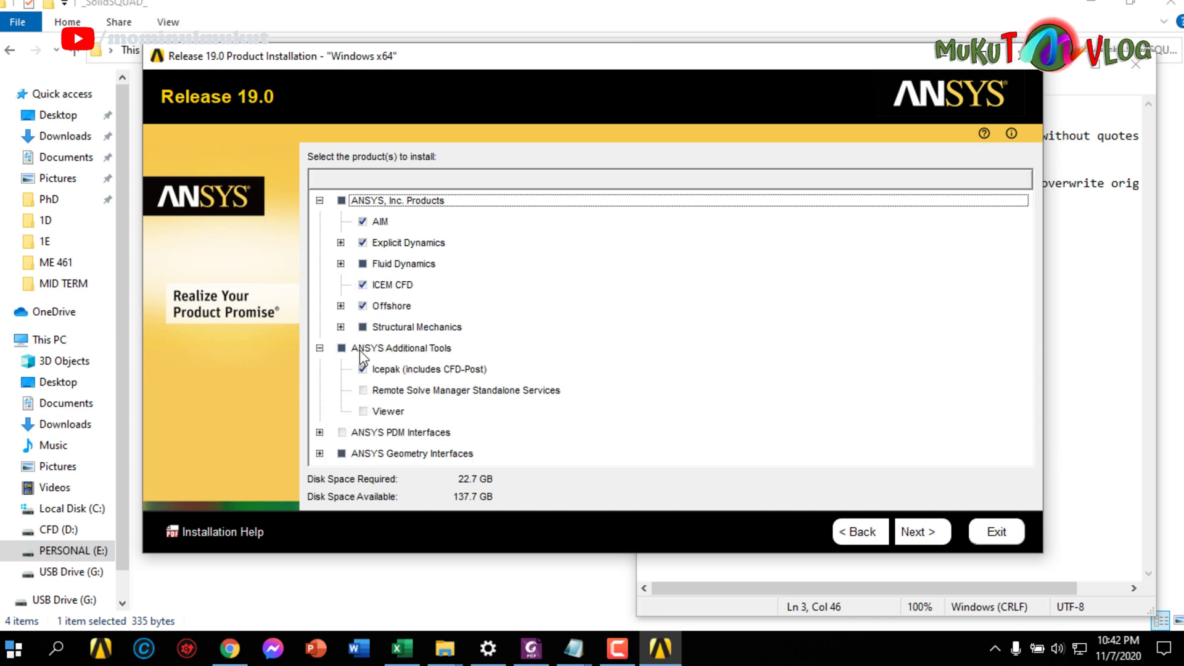
click(320, 349)
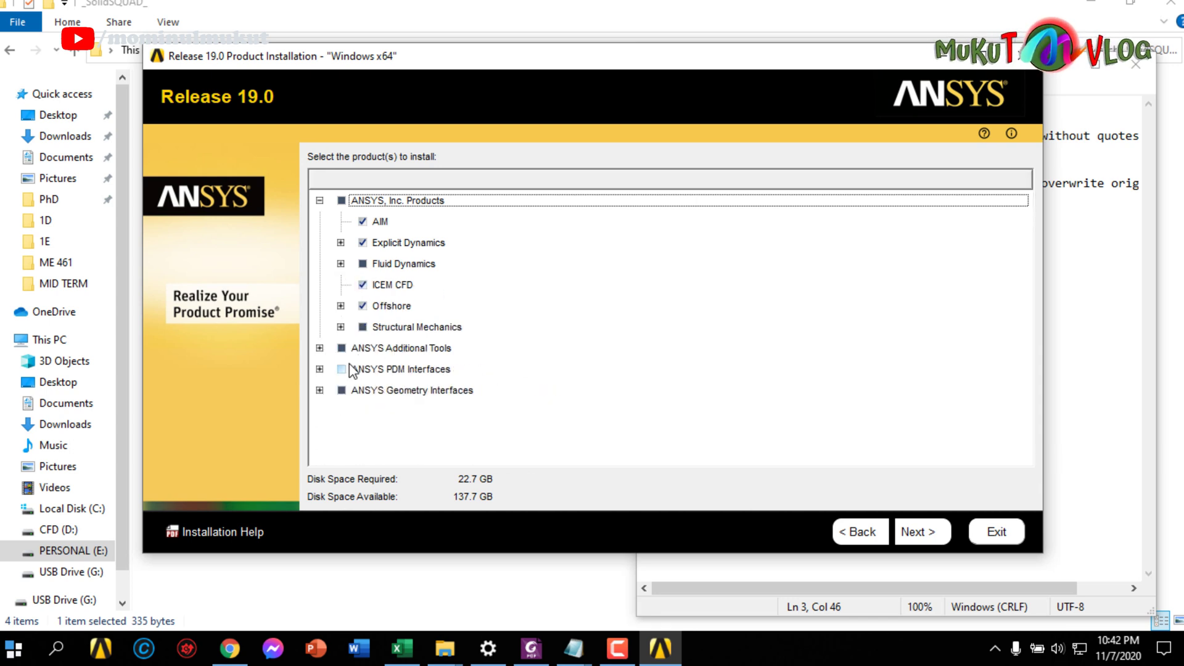
click(341, 328)
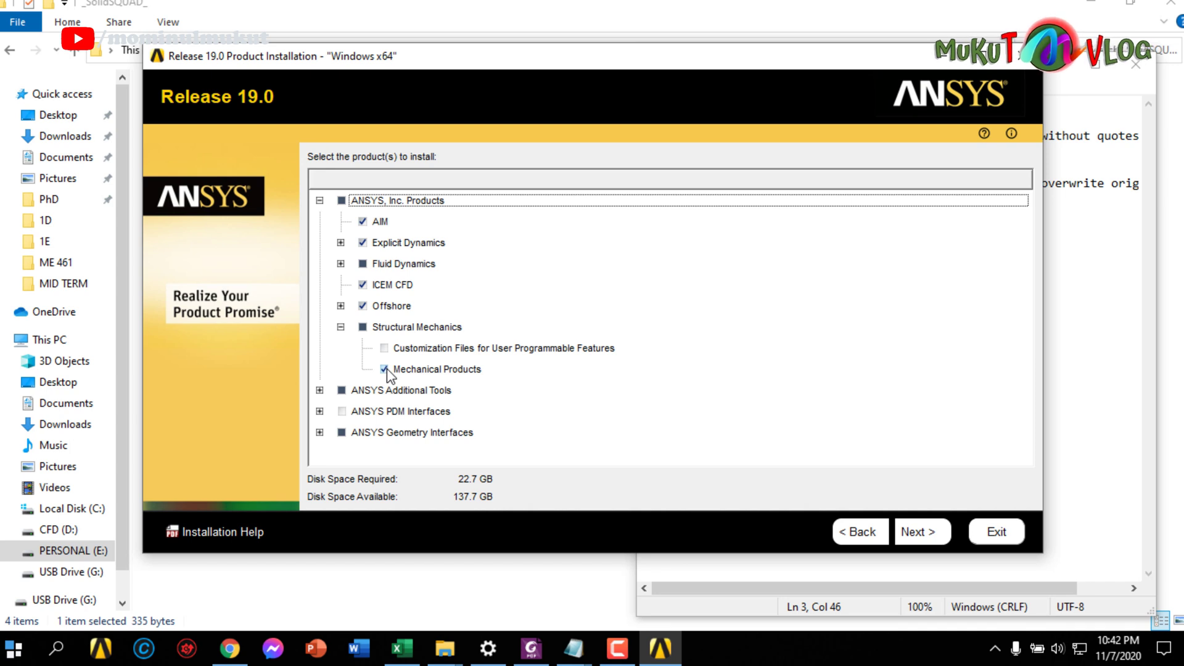
click(341, 327)
click(340, 326)
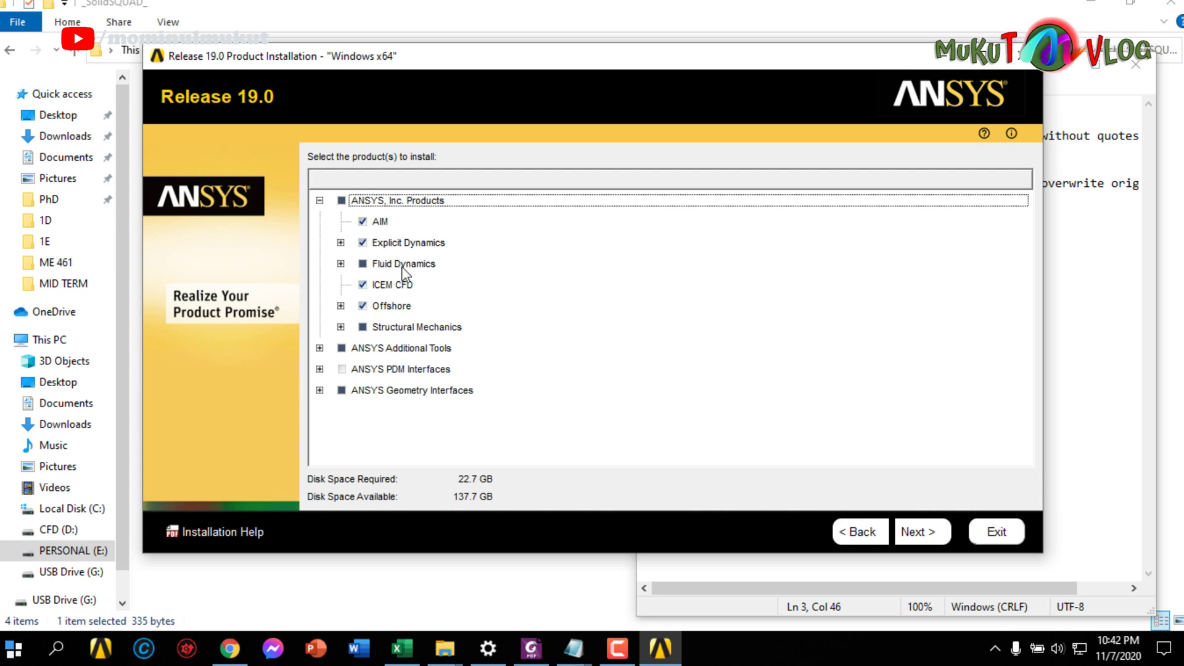
click(921, 533)
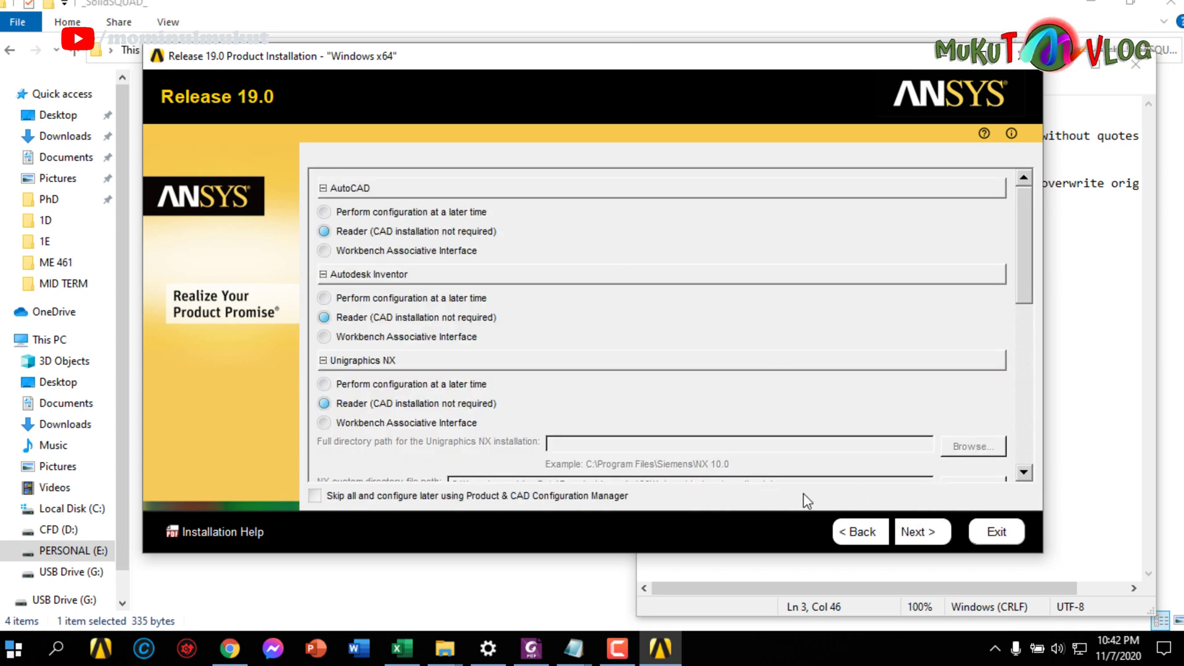
Accept the CAD settings and summary to start installing, checking the progress log once.
click(928, 534)
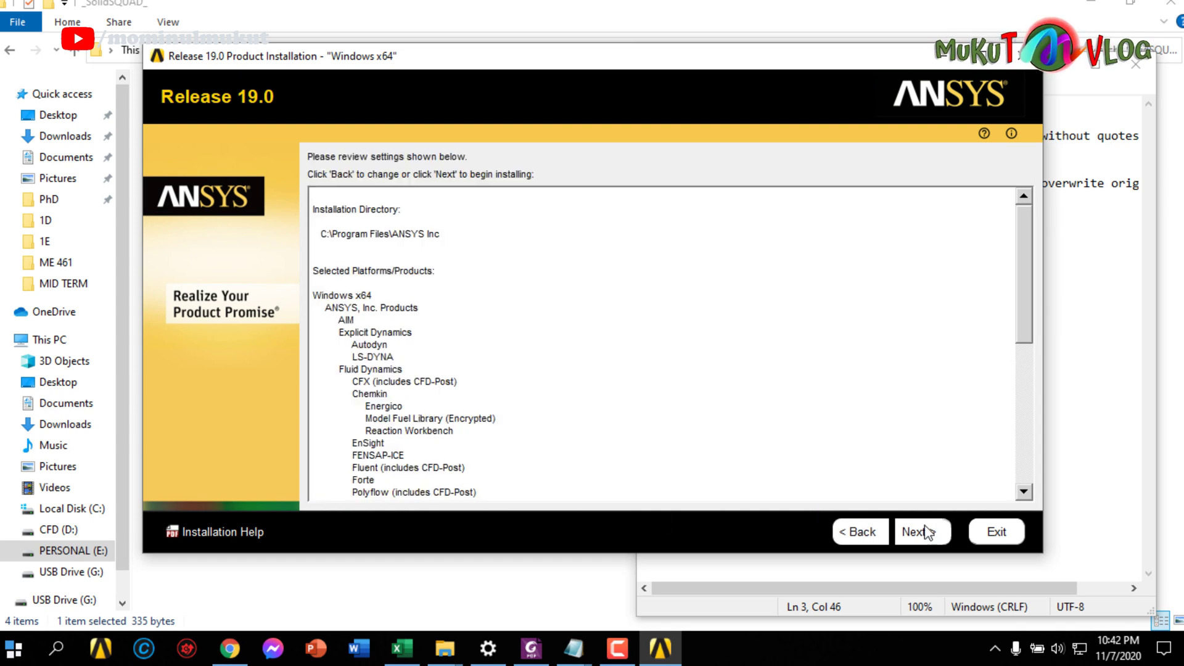
scroll(508, 378, down, 6)
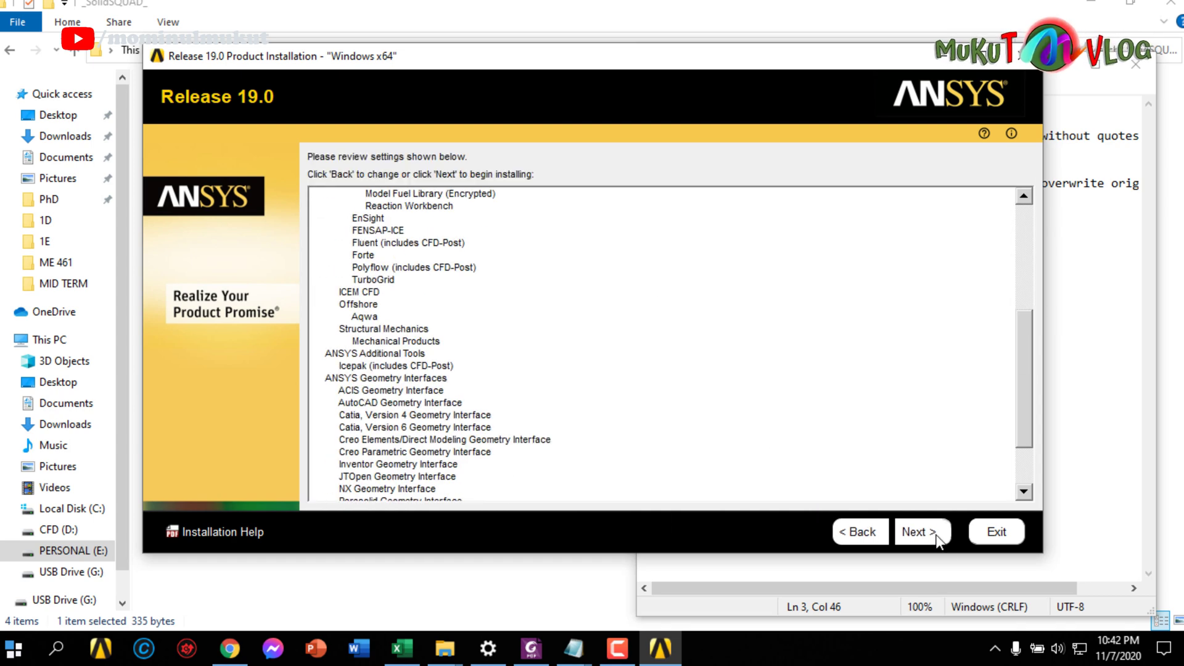
click(934, 534)
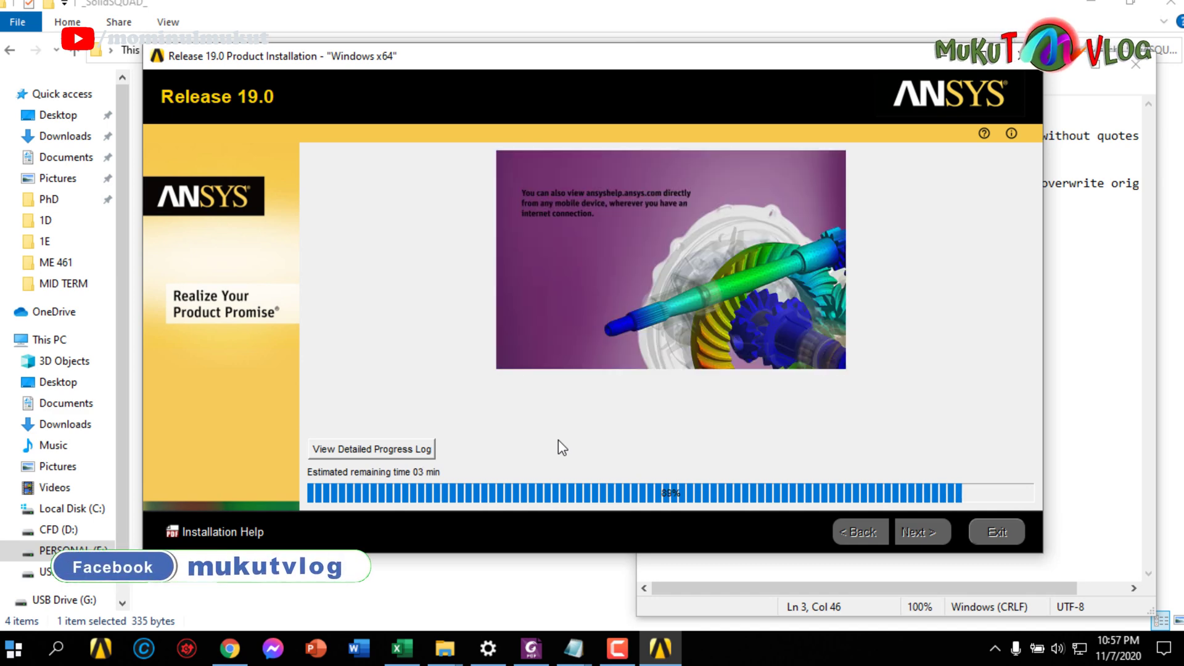
click(373, 449)
click(432, 7)
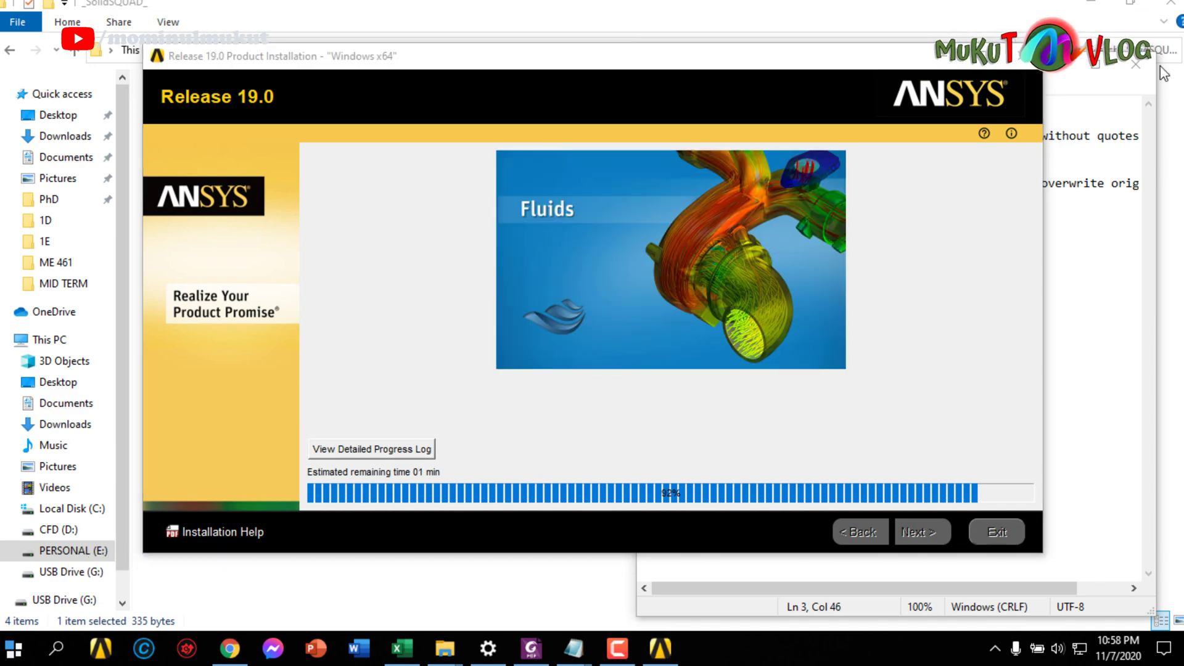
Monitor the installation to 100%, opening and closing the detailed progress log.
click(619, 592)
click(769, 518)
click(934, 465)
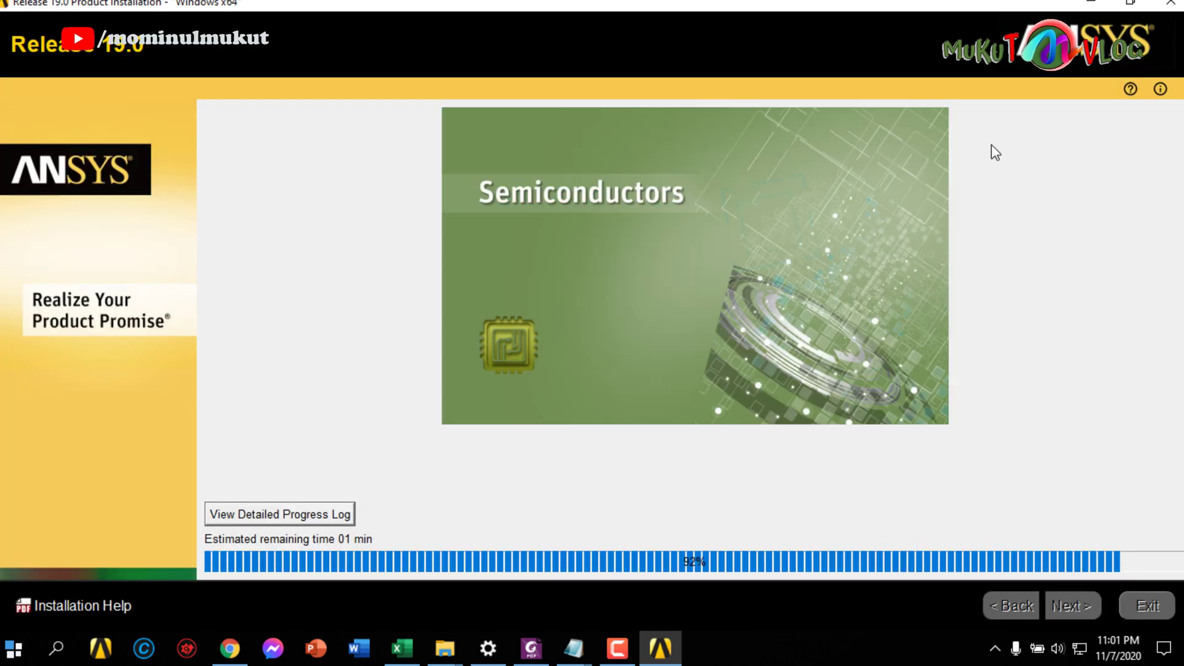
click(336, 516)
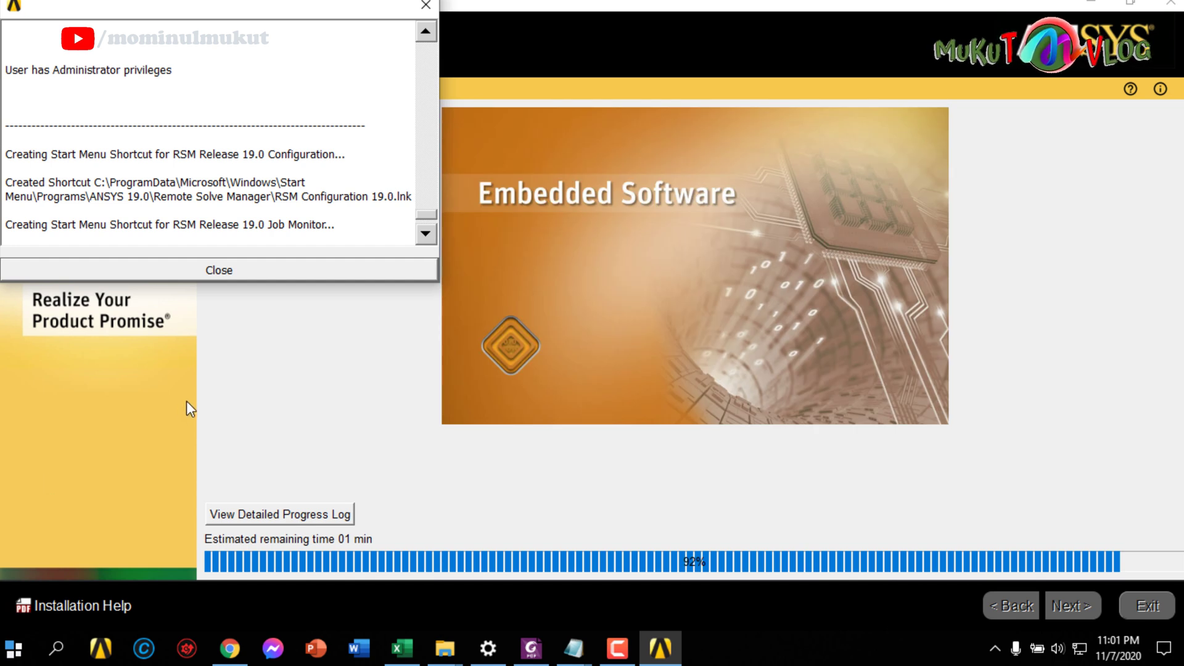
click(231, 270)
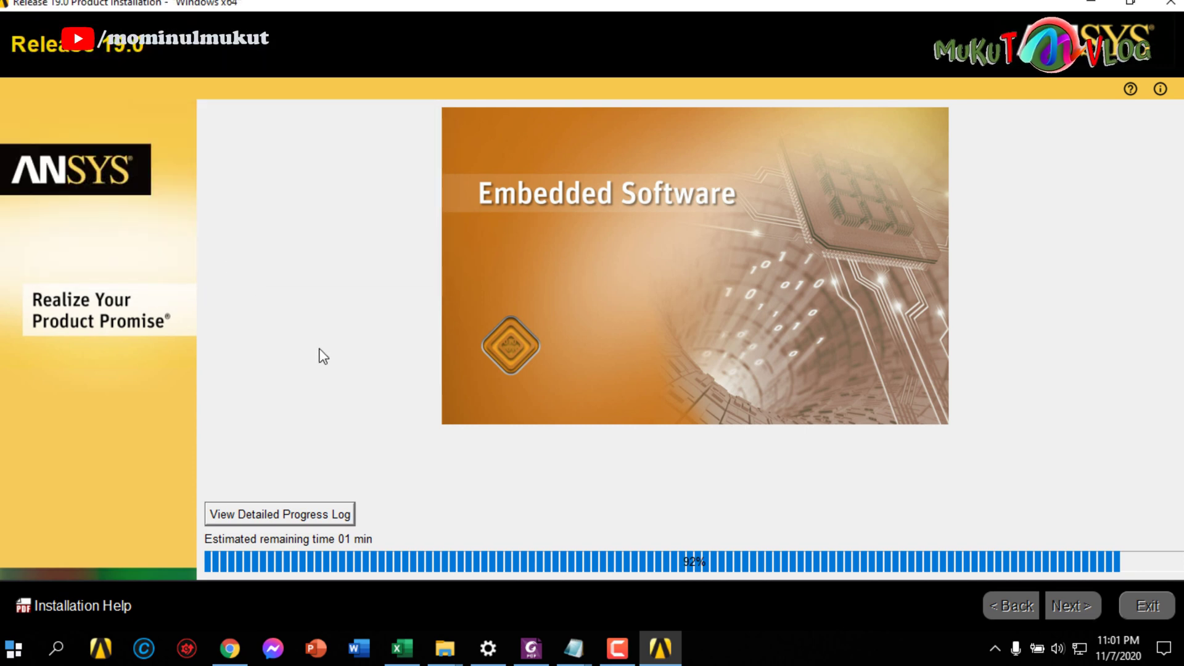
click(283, 516)
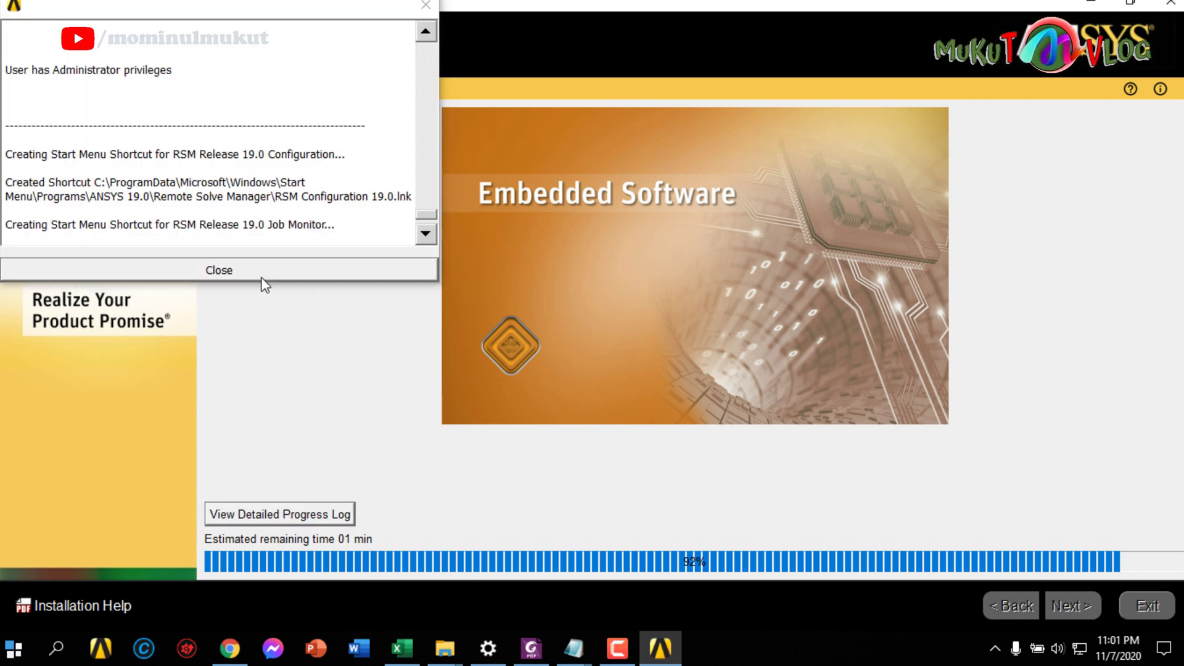
click(261, 278)
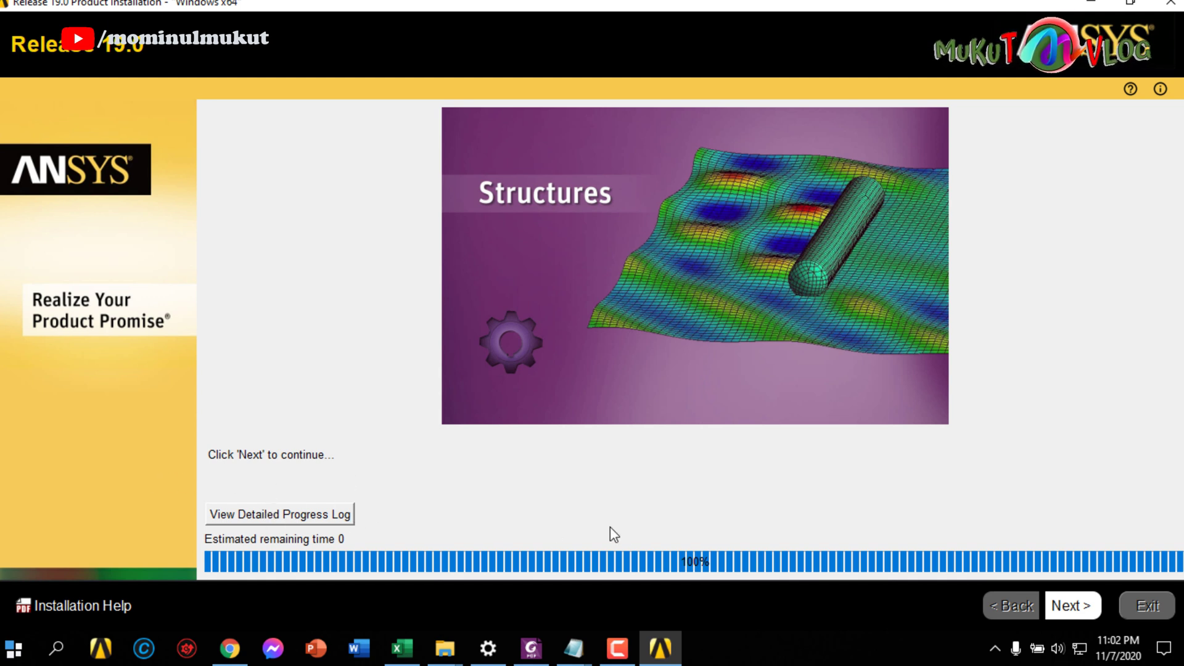
Check the progress log, then finish installation with the exit survey unchecked and exit.
click(342, 518)
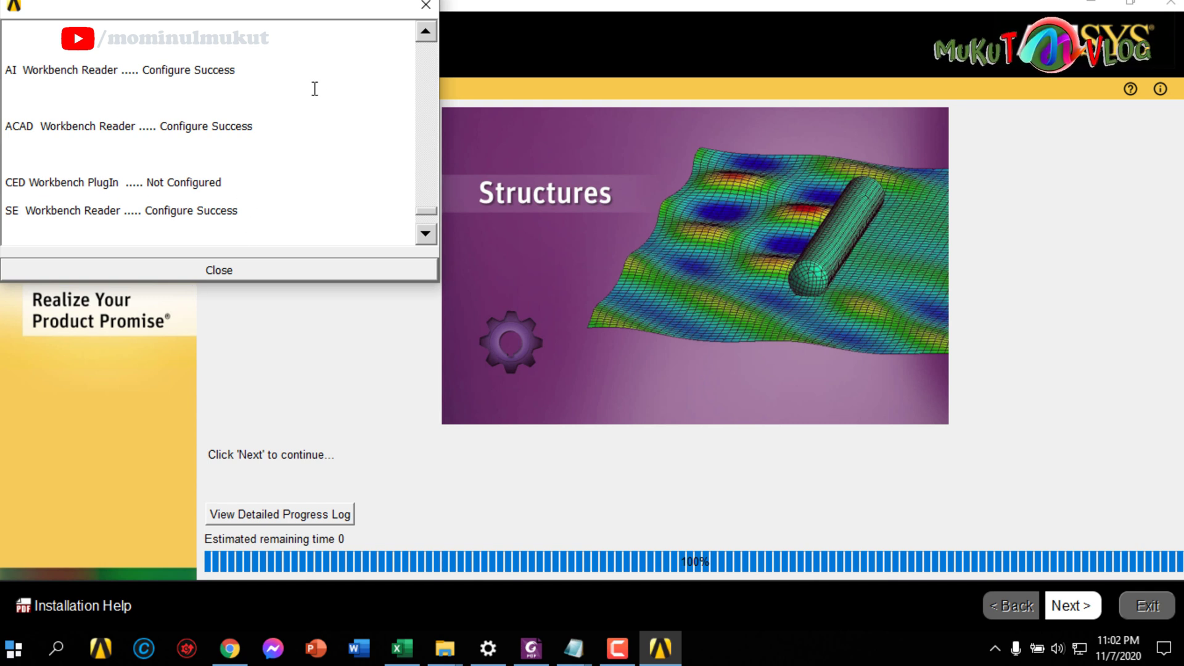
click(277, 271)
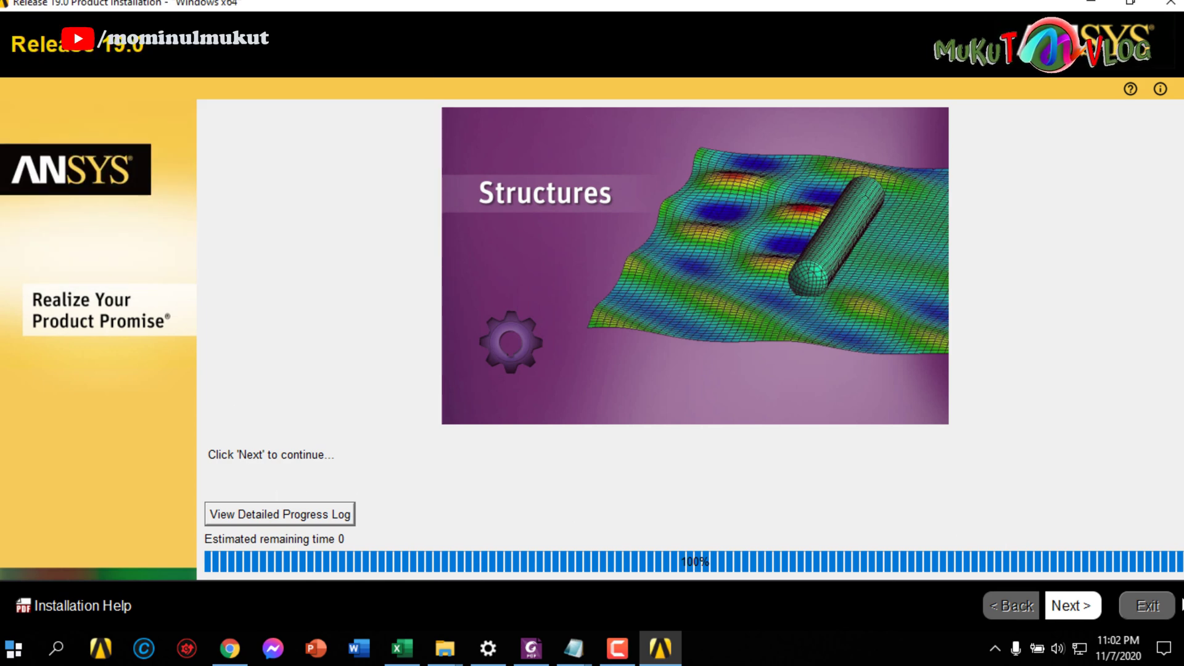
click(1070, 606)
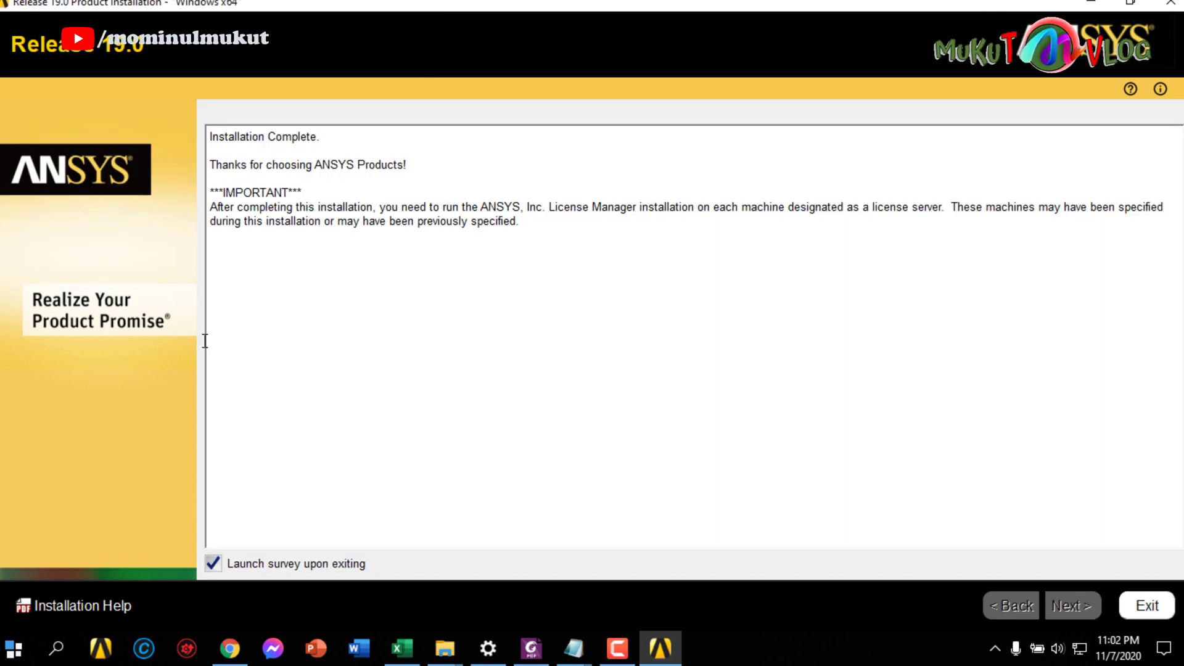
click(213, 564)
click(1146, 609)
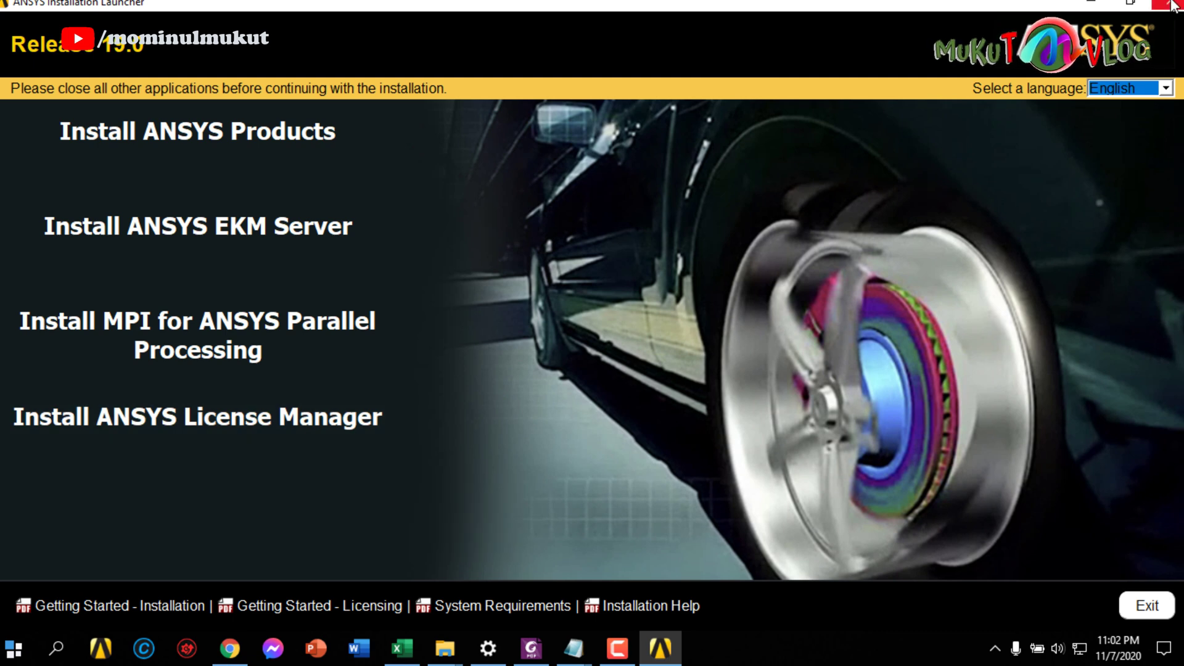
Close the installation launcher and open the _SolidSQUAD_ folder in File Explorer.
click(1156, 612)
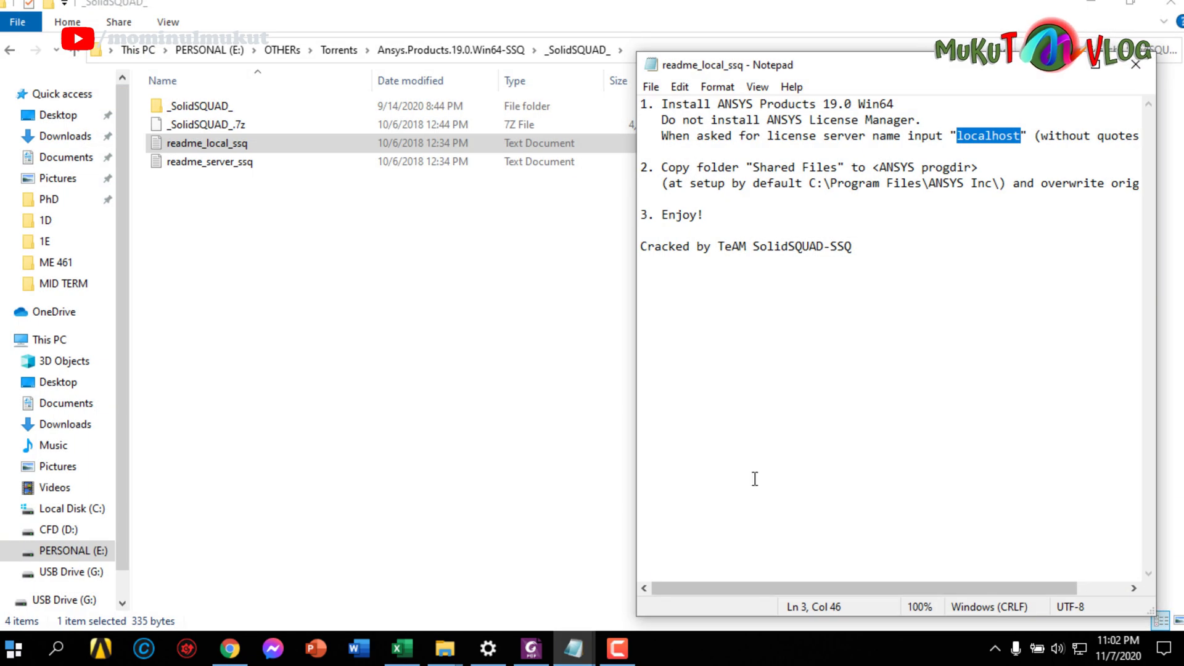
click(371, 296)
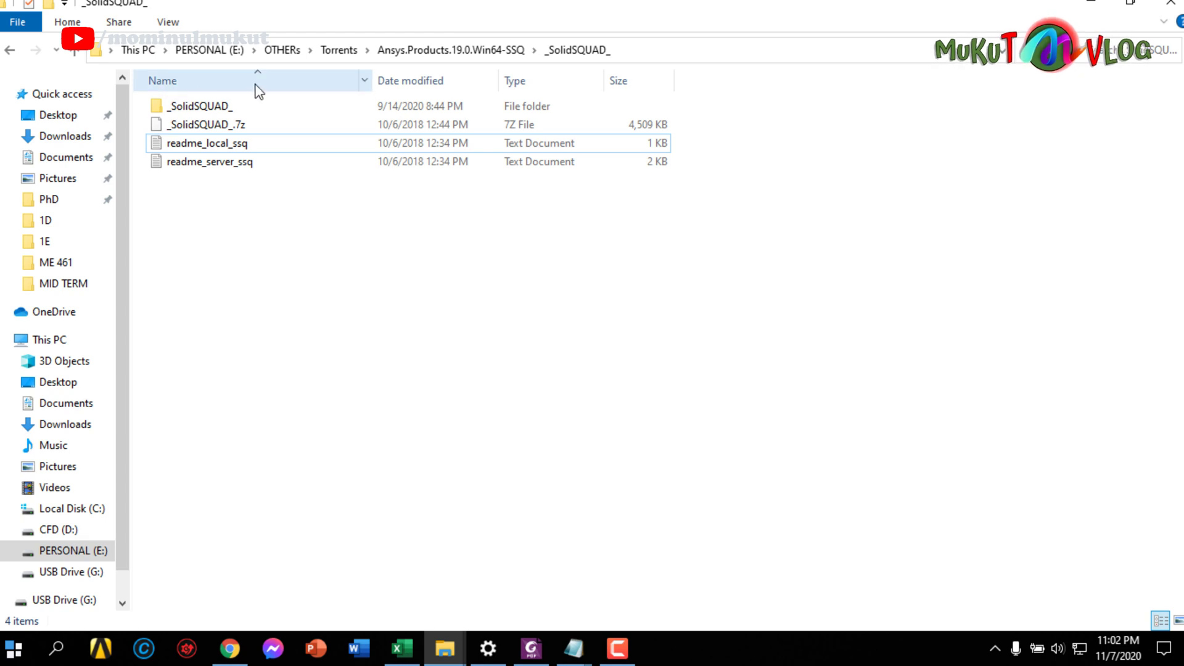
click(226, 109)
double_click(226, 110)
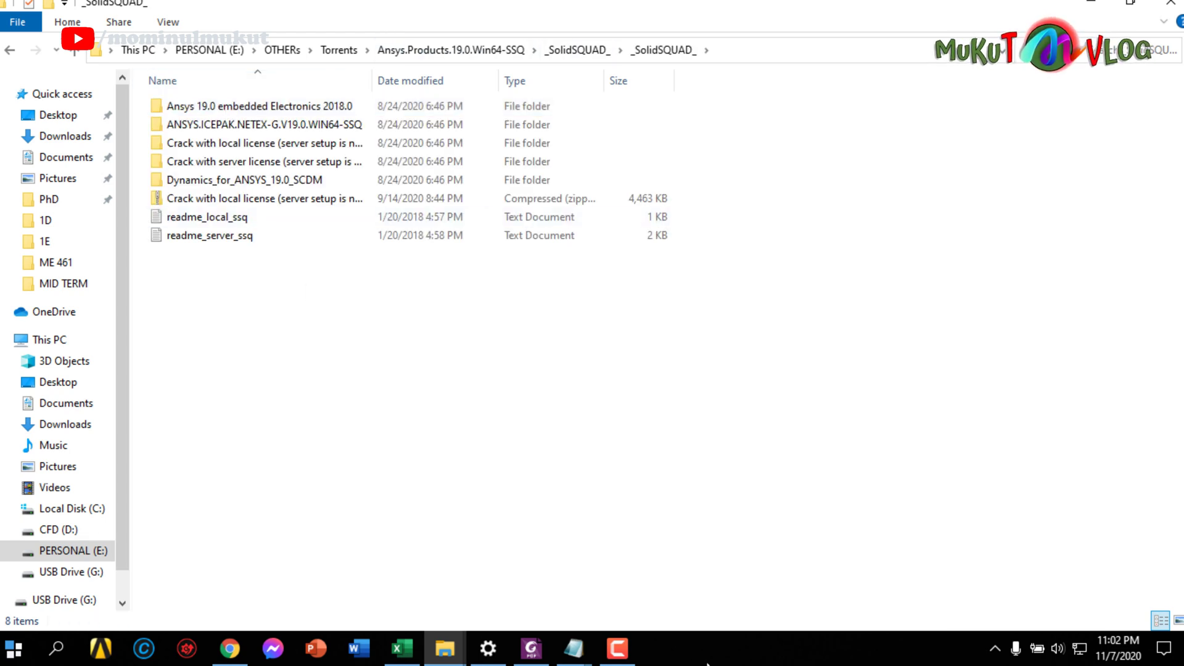
Highlight the 'Copy folder Shared Files' instruction in the readme, then close Notepad.
mouse_move(574, 649)
click(603, 616)
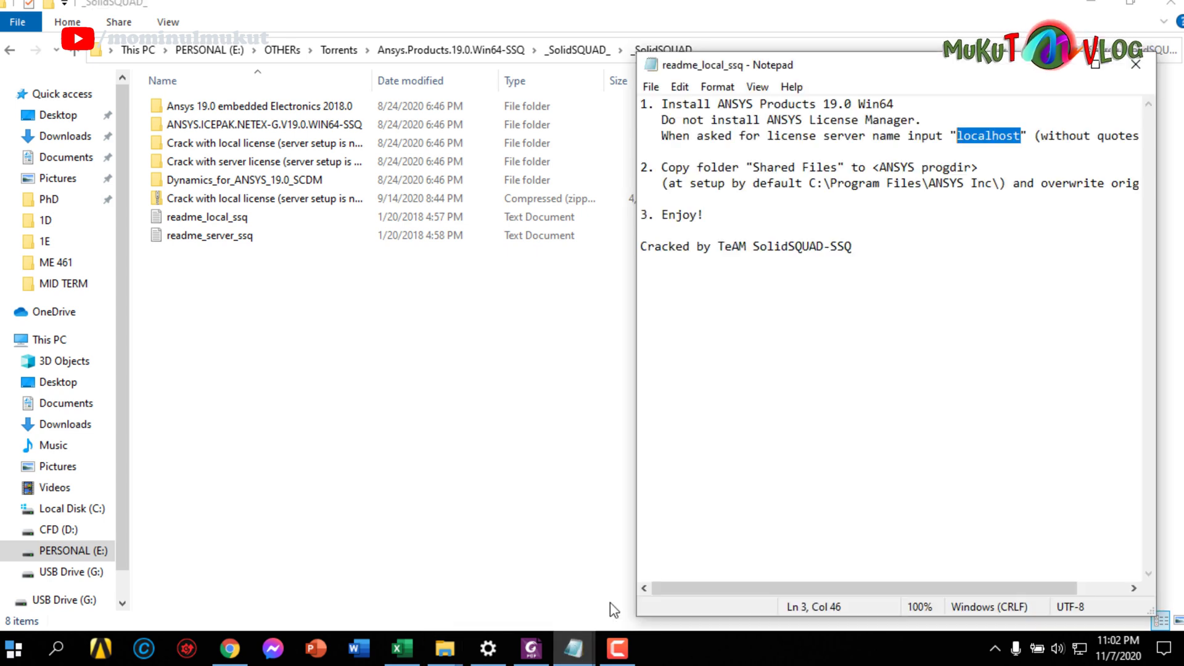
click(1052, 136)
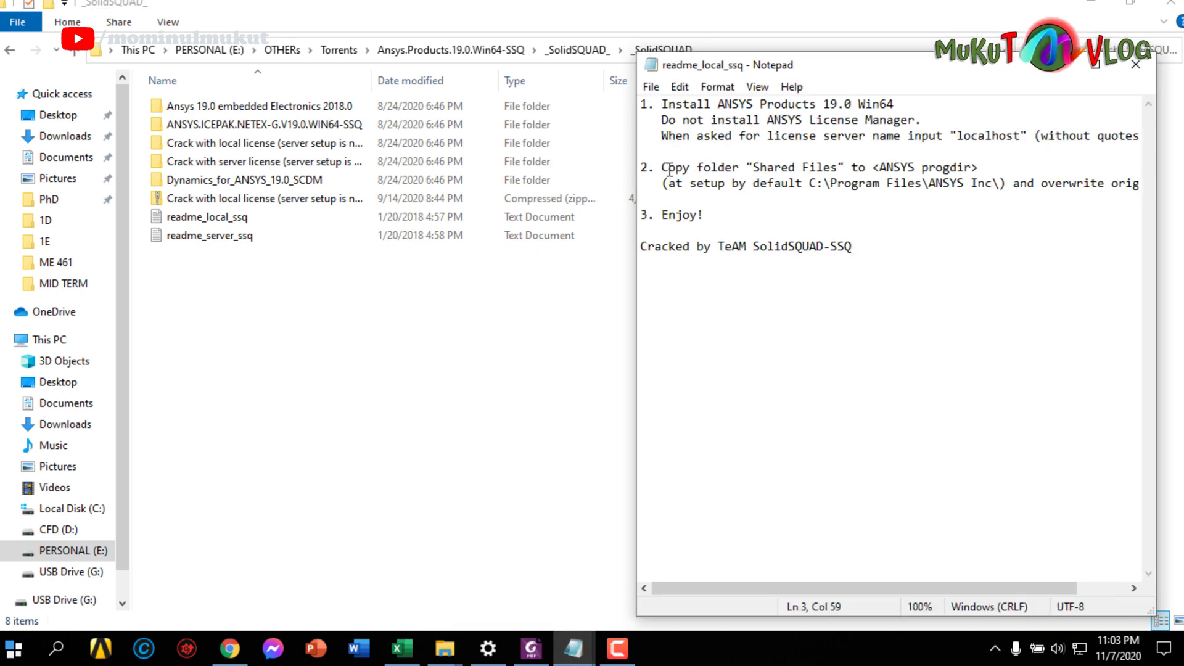
drag(662, 168, 845, 169)
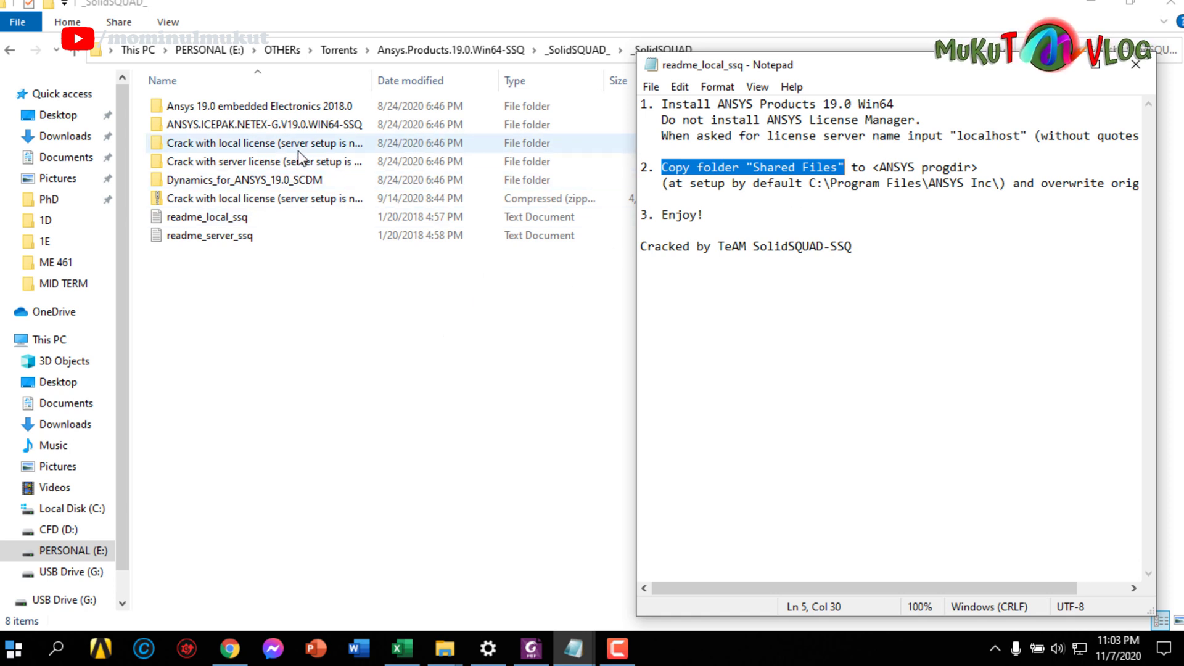
click(330, 277)
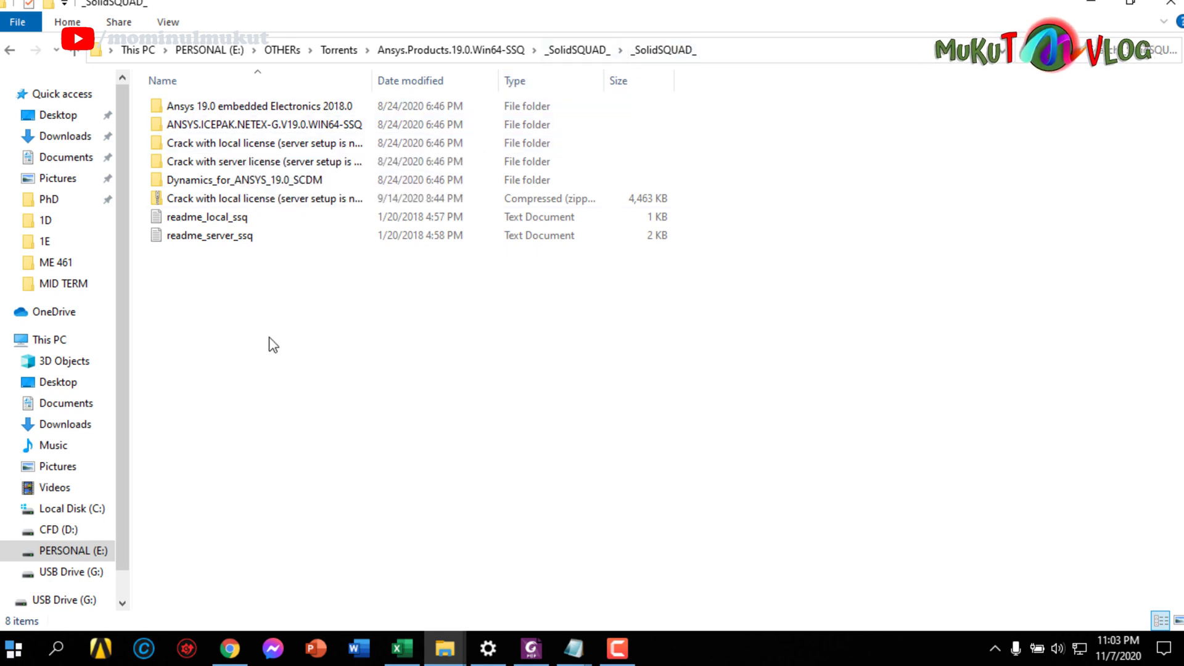
Copy the Shared Files folder from the Crack with local license folder.
double_click(301, 146)
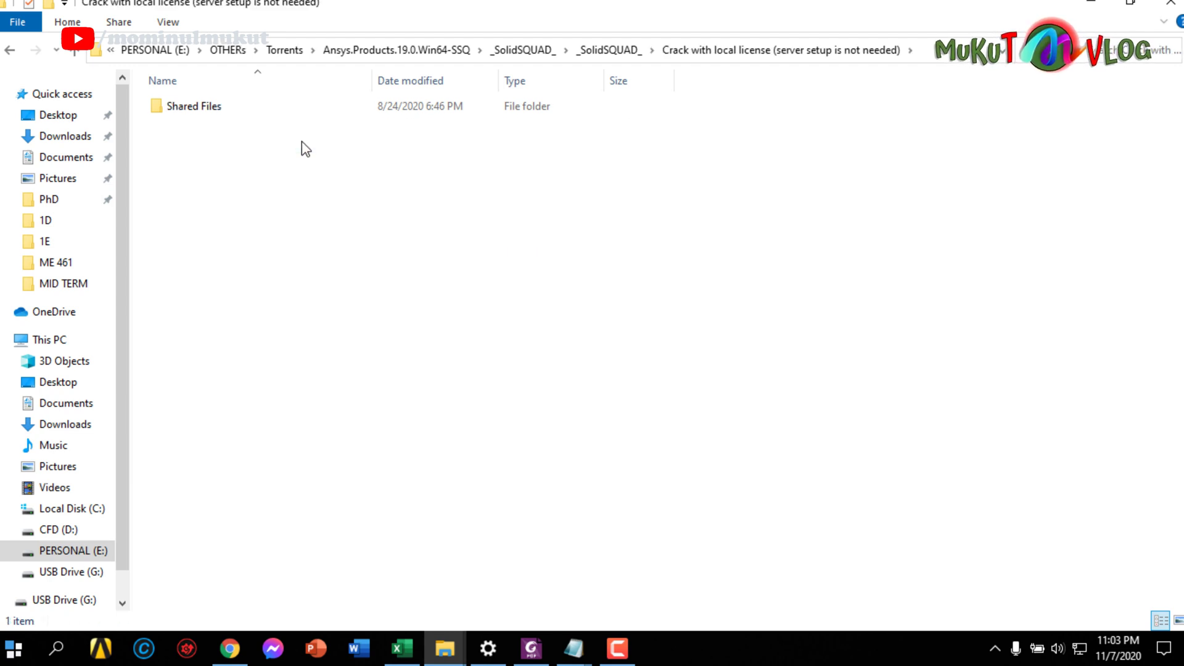
click(211, 112)
right_click(211, 112)
mouse_move(257, 483)
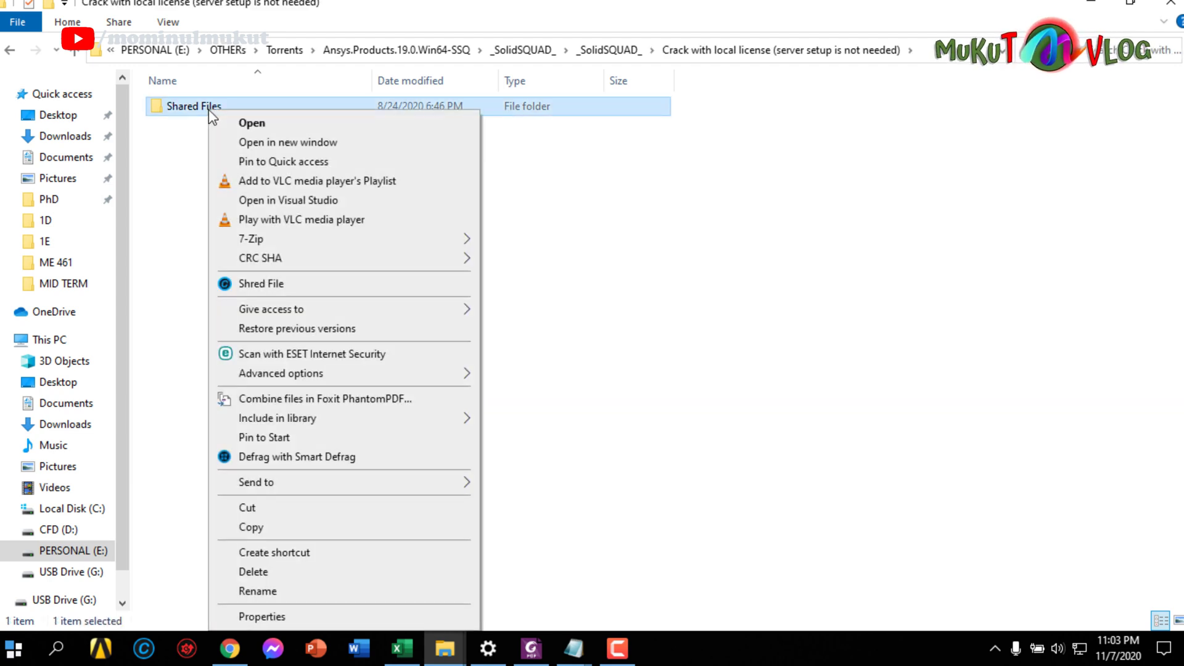
click(262, 527)
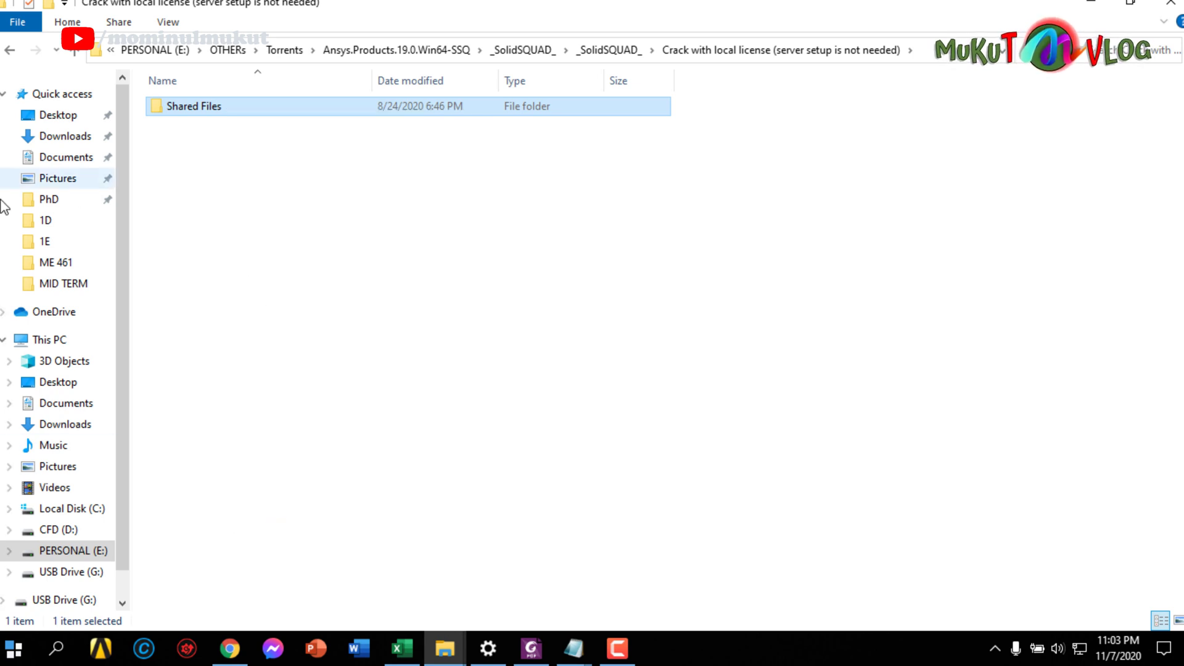
Paste Shared Files into C:\Program Files\ANSYS Inc, replacing all existing files as administrator.
click(72, 512)
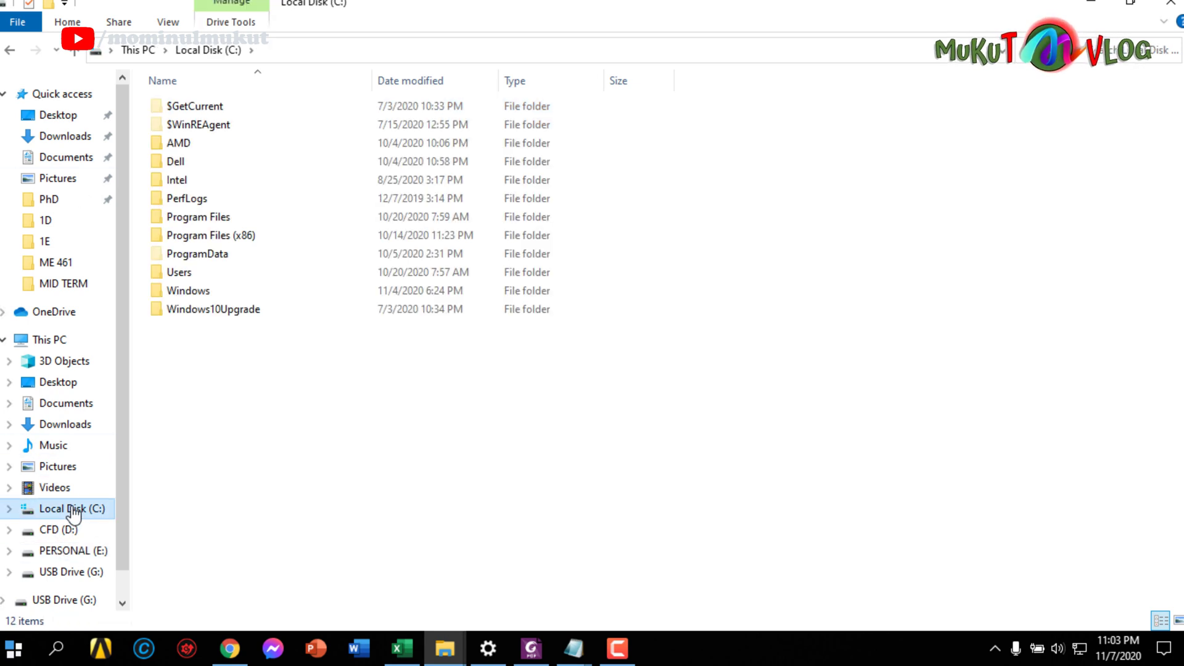
click(218, 218)
double_click(218, 218)
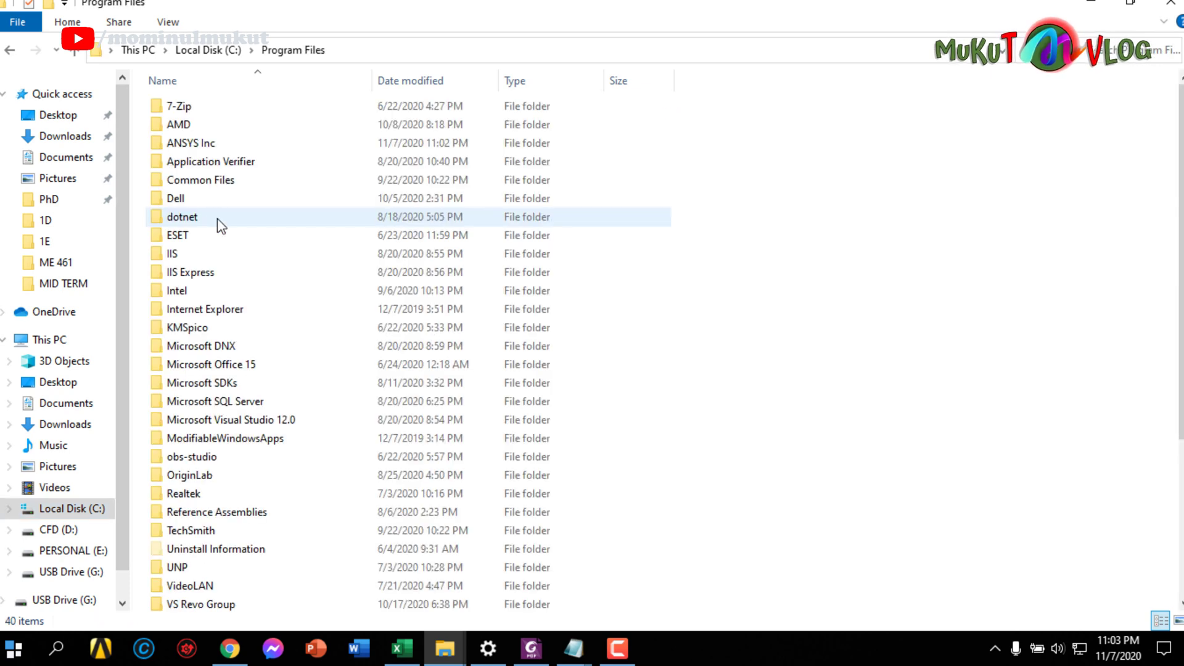
double_click(198, 143)
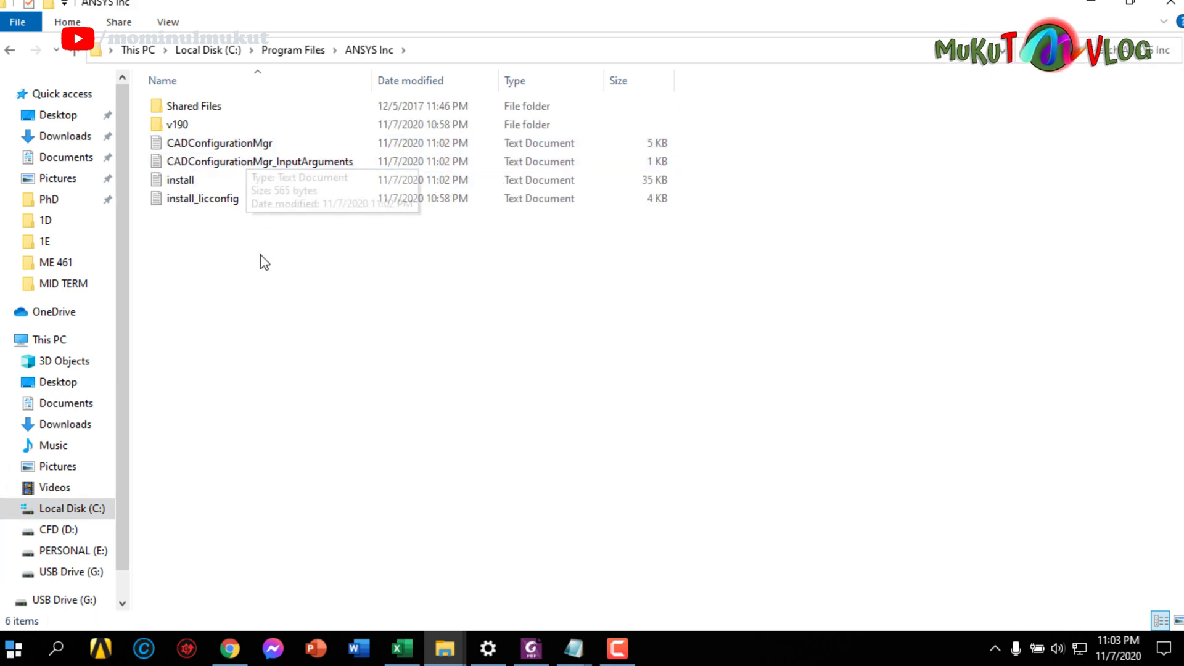
right_click(262, 259)
click(323, 423)
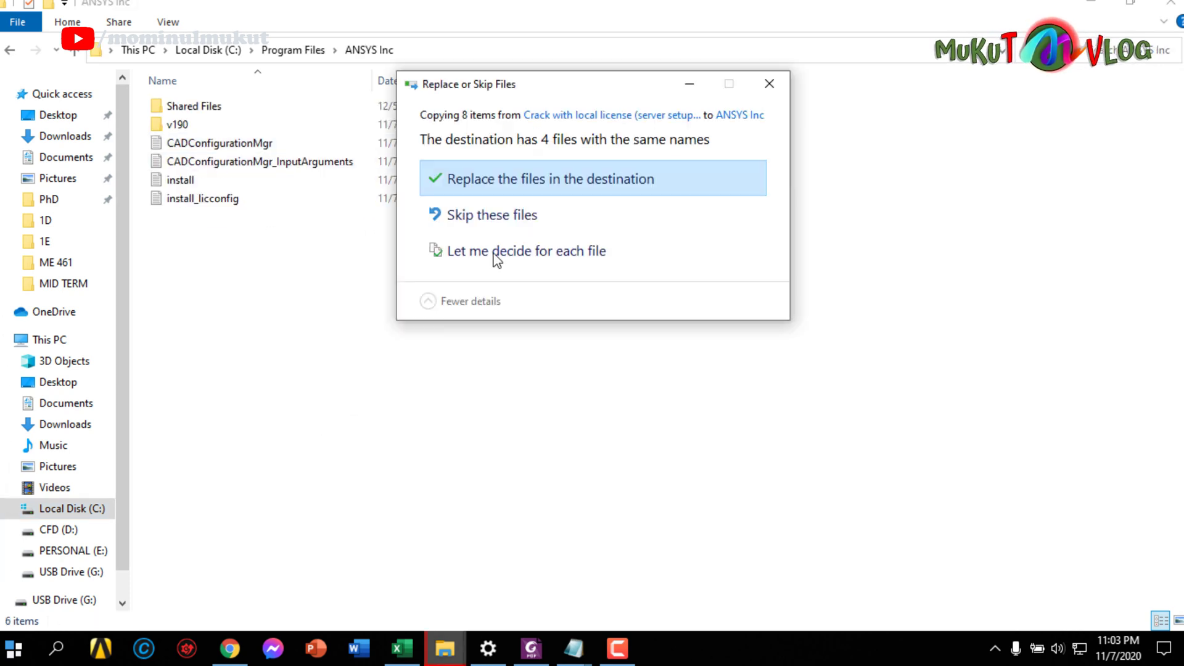
click(508, 189)
click(477, 207)
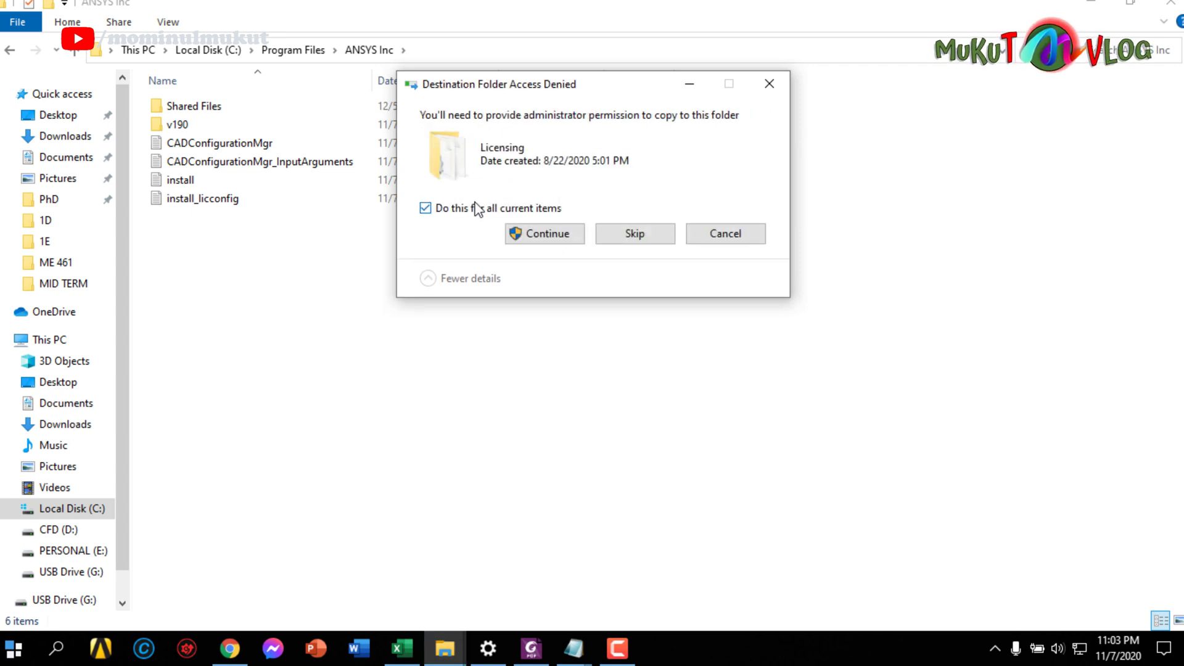
click(537, 233)
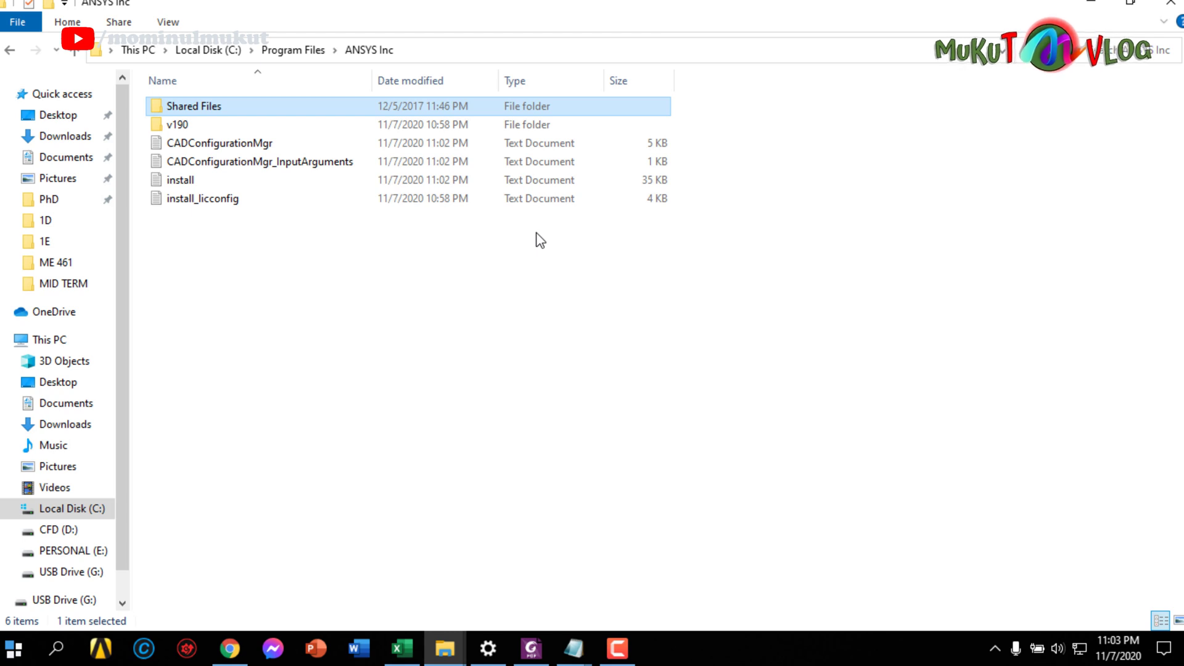
click(13, 649)
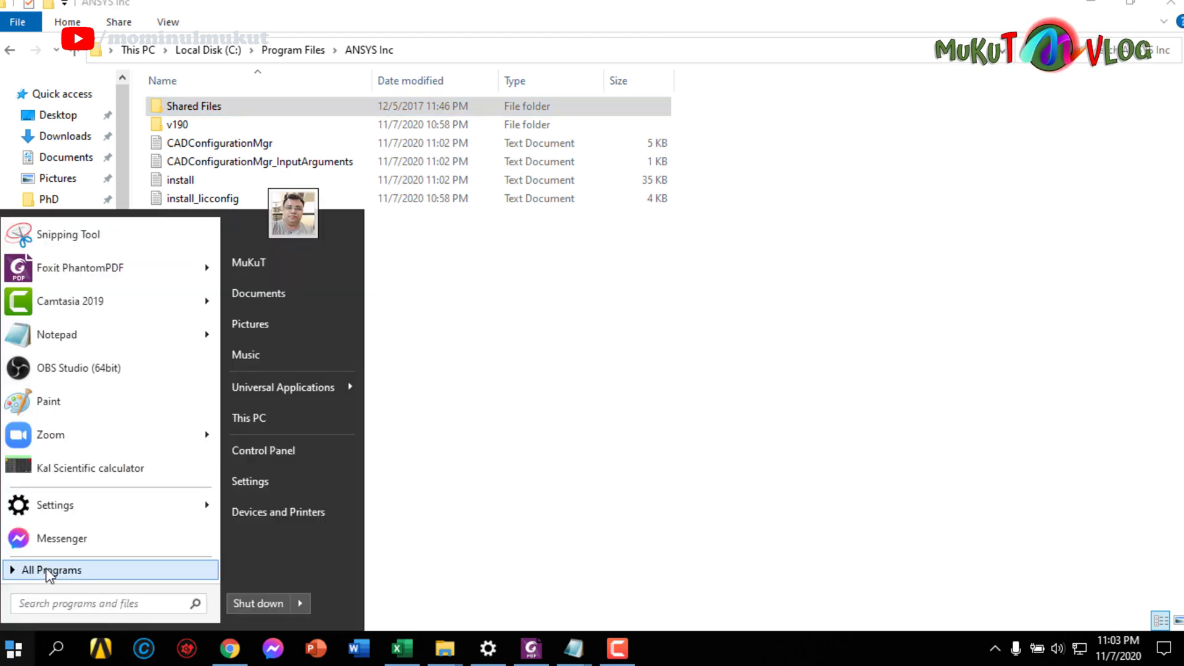
Launch Workbench 19.0 from the ANSYS 19.0 group under All Programs.
click(42, 569)
scroll(28, 459, down, 5)
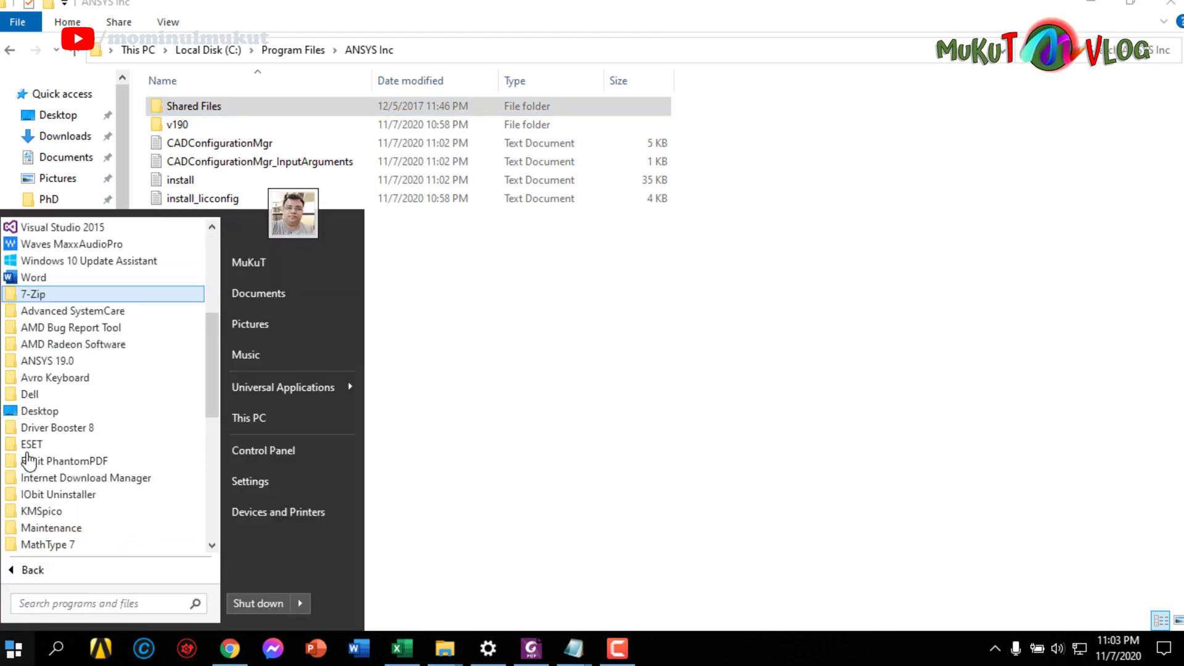
click(63, 363)
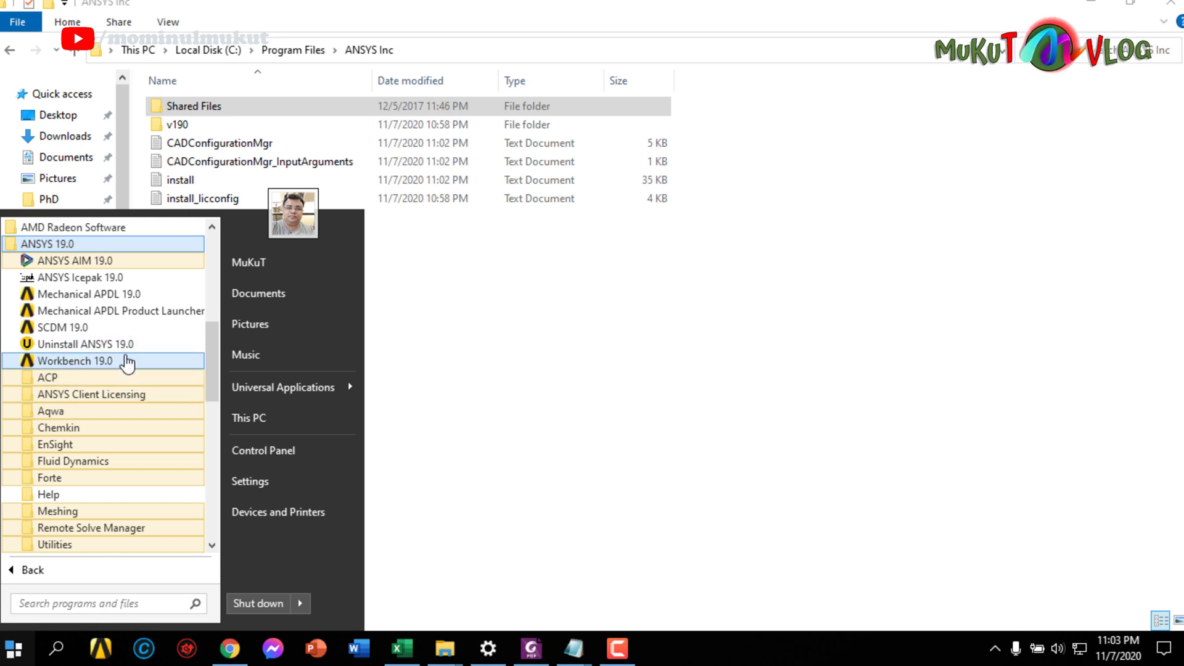
click(127, 363)
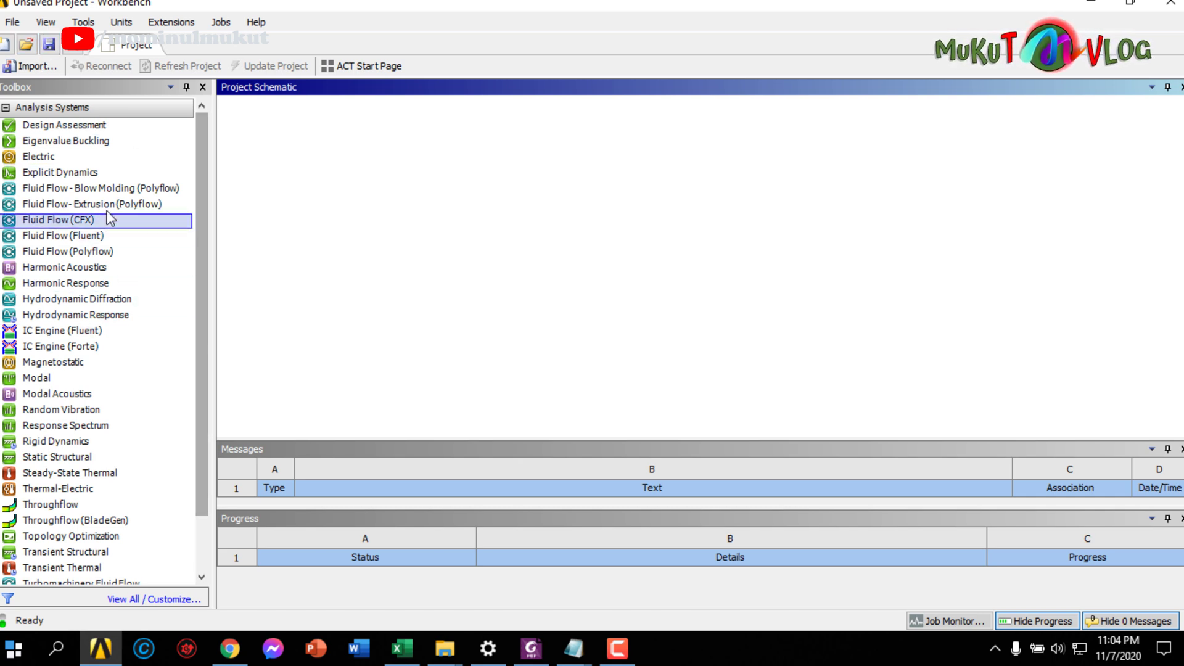
scroll(152, 213, down, 2)
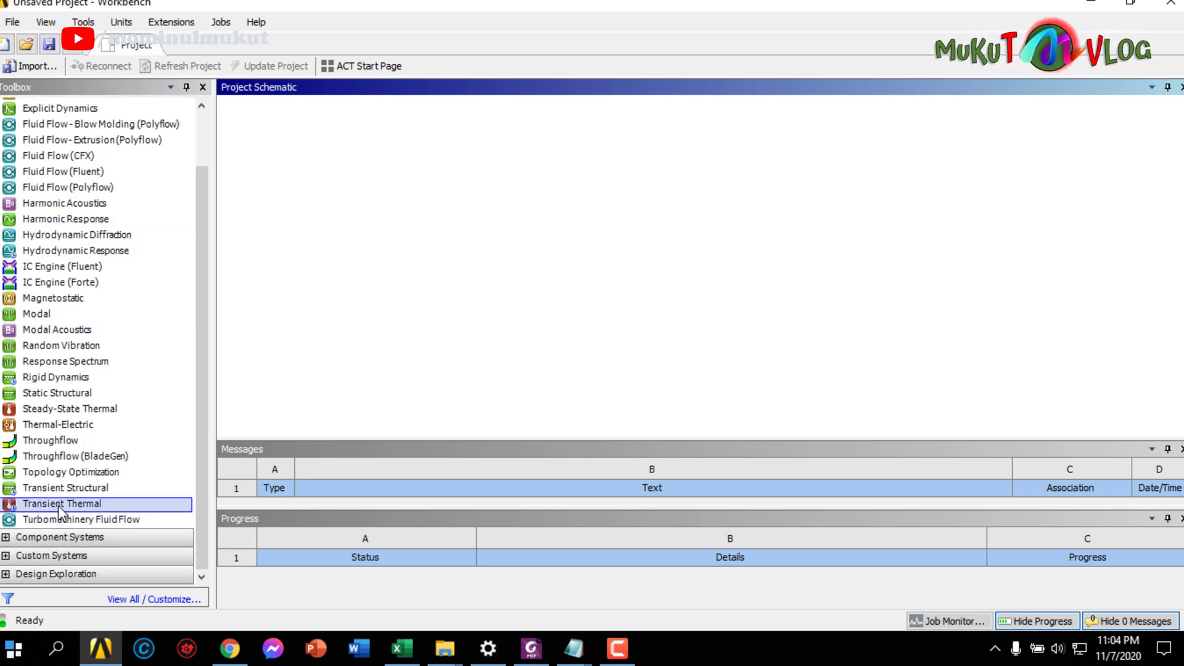
scroll(62, 504, up, 3)
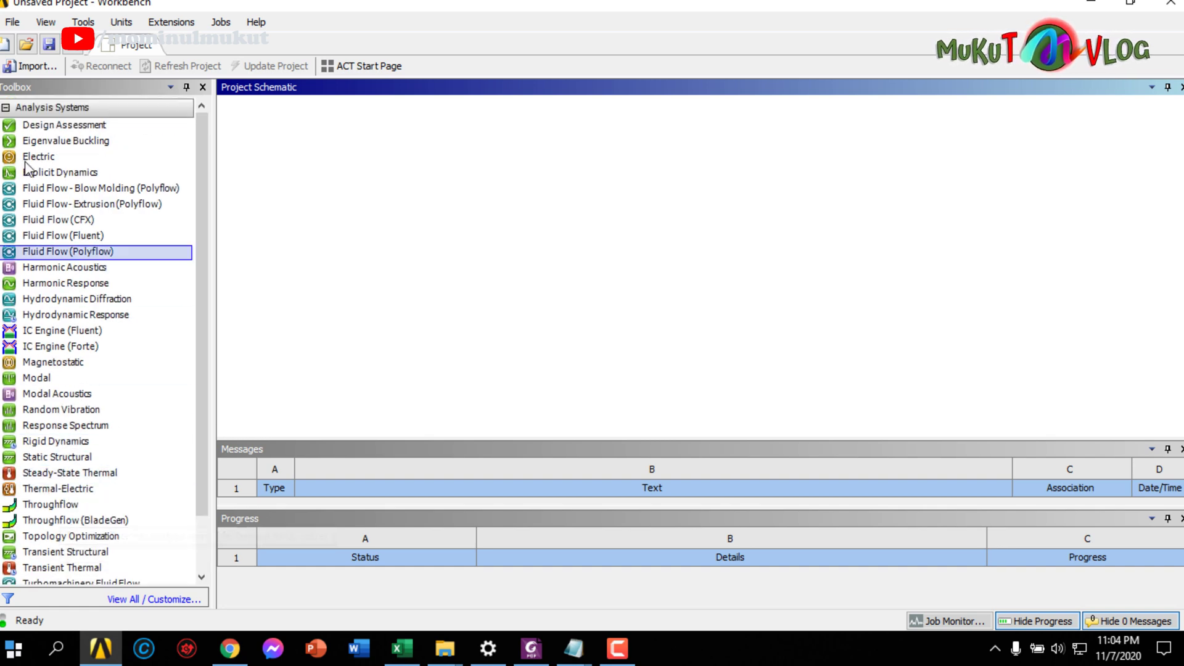
Open the 20 oct_drag_car project from CFD (D:) > Ansys sim > CFD CLASS.
click(27, 46)
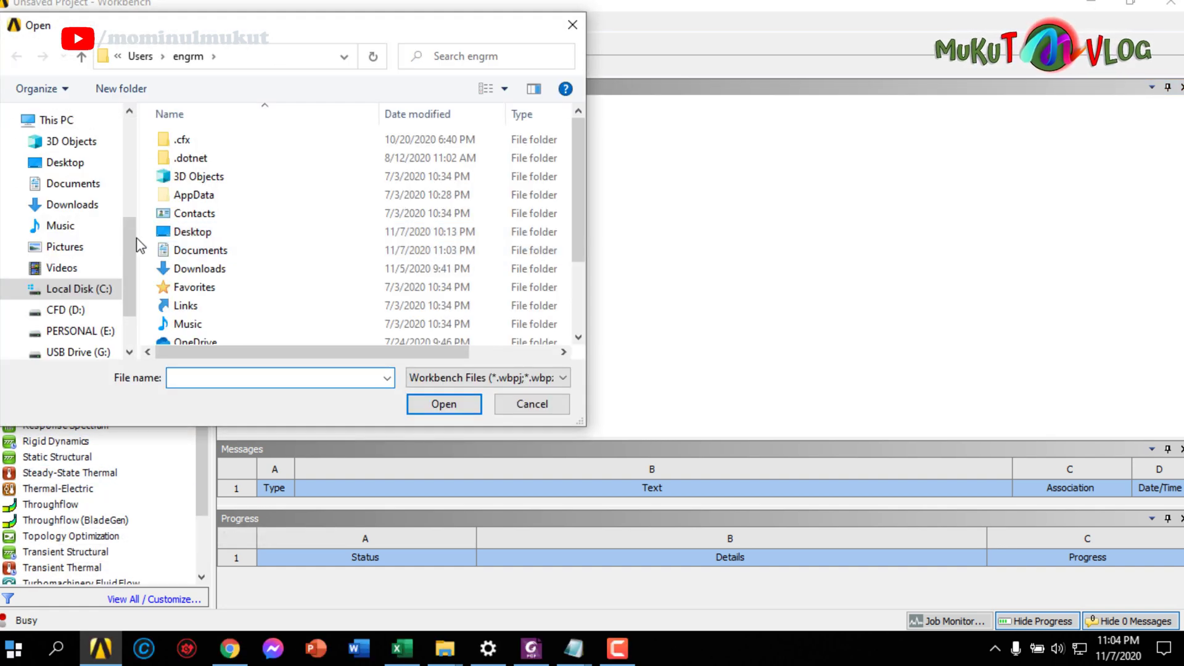
scroll(102, 227, up, 3)
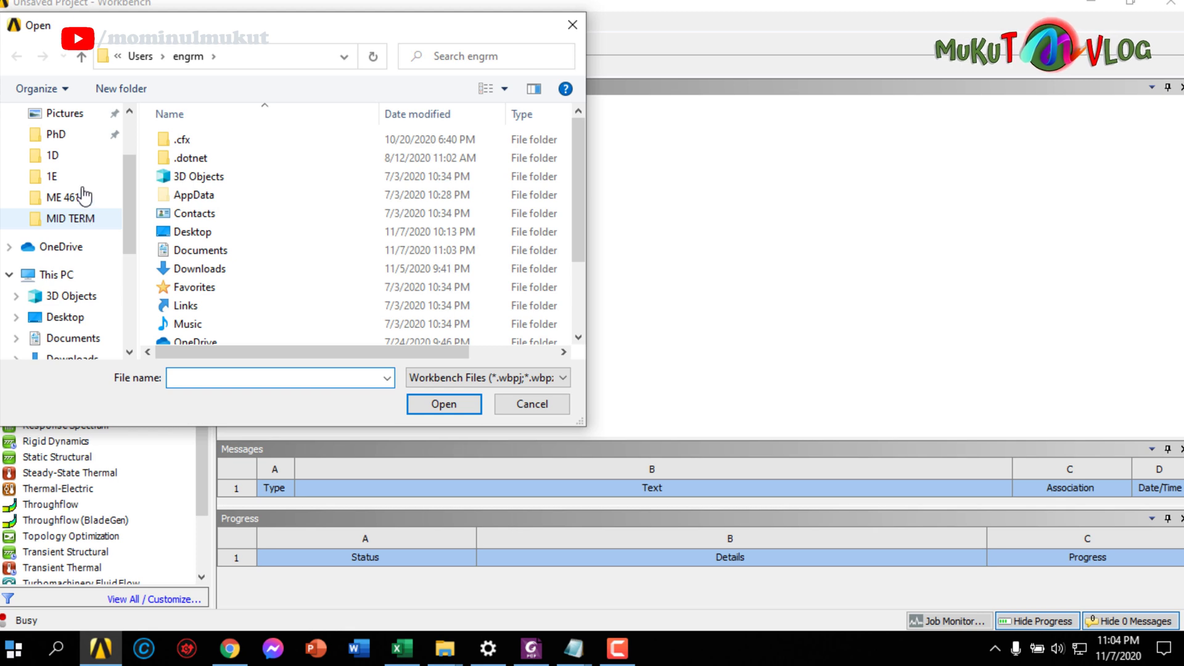
click(74, 136)
scroll(53, 195, down, 2)
scroll(58, 199, down, 3)
scroll(70, 223, down, 1)
click(68, 241)
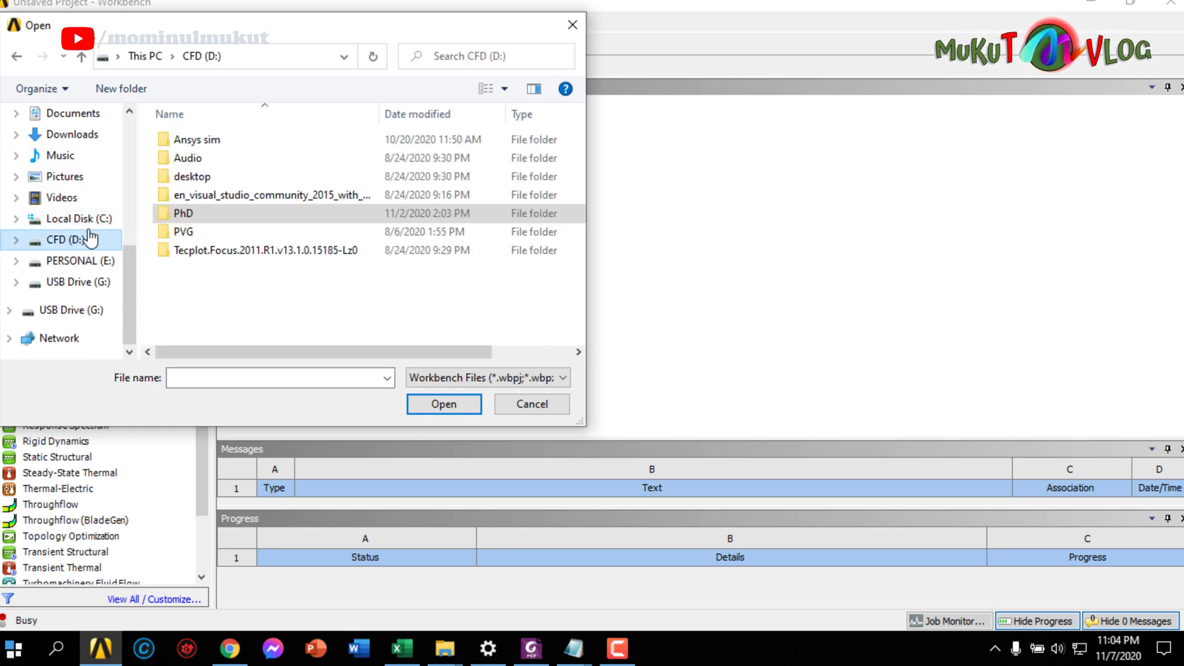
double_click(208, 142)
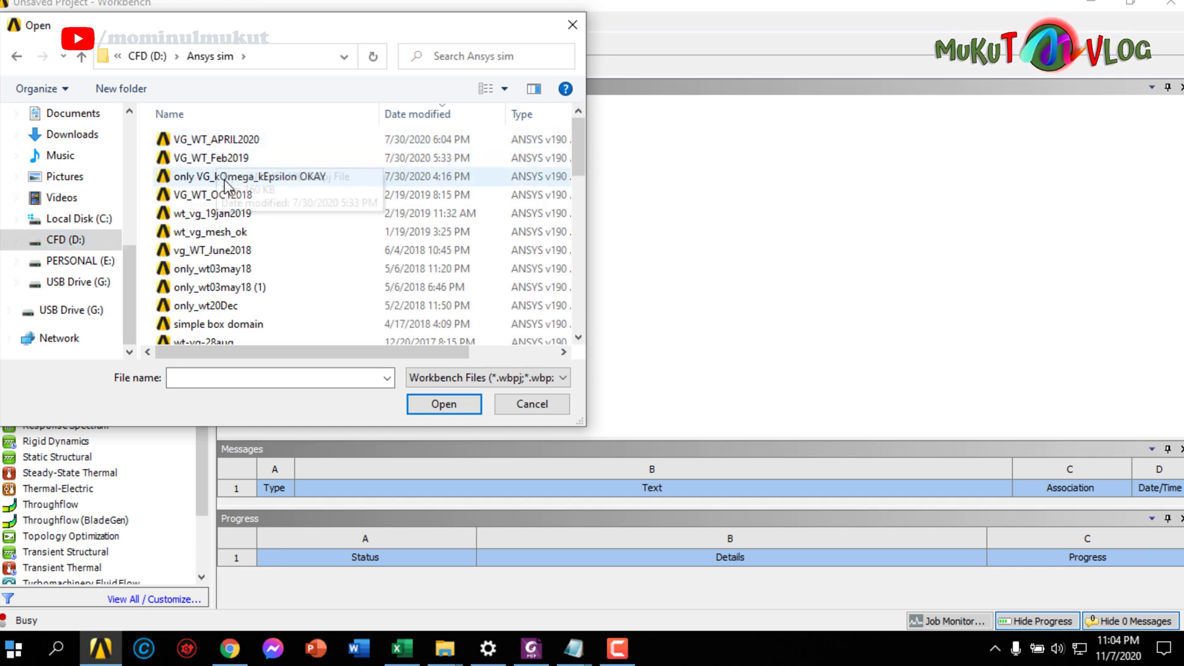
scroll(218, 171, down, 2)
scroll(222, 180, down, 3)
scroll(224, 190, up, 1)
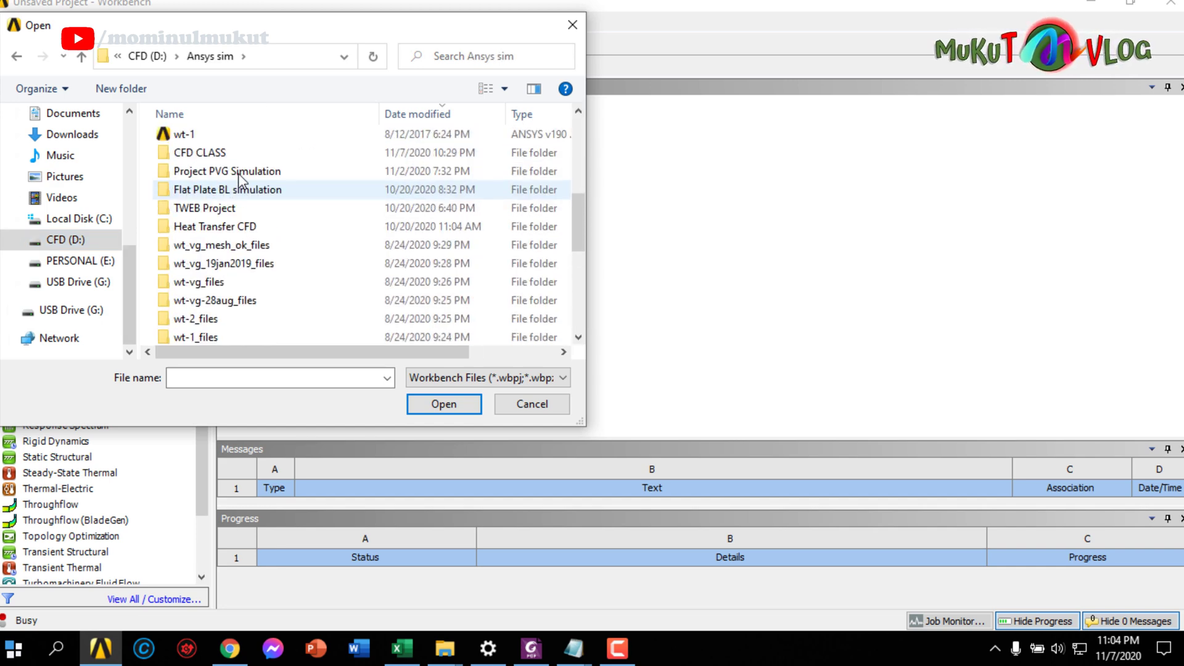
double_click(222, 153)
double_click(222, 178)
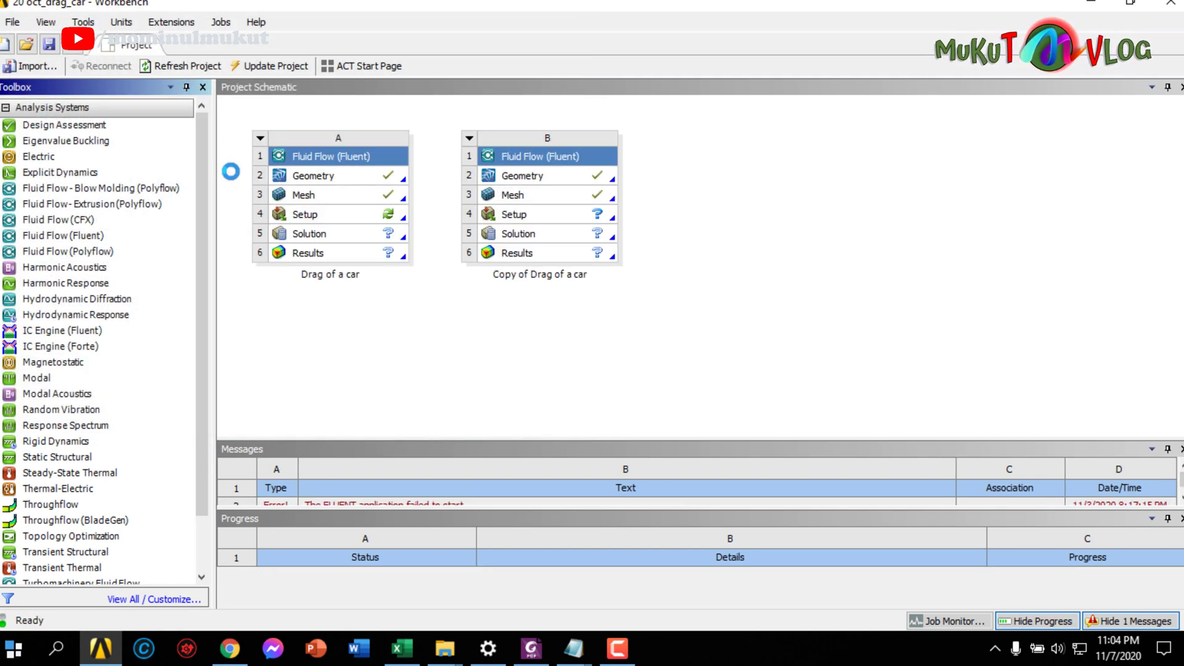
Launch SpaceClaim on the Copy of Drag of a car geometry.
double_click(525, 184)
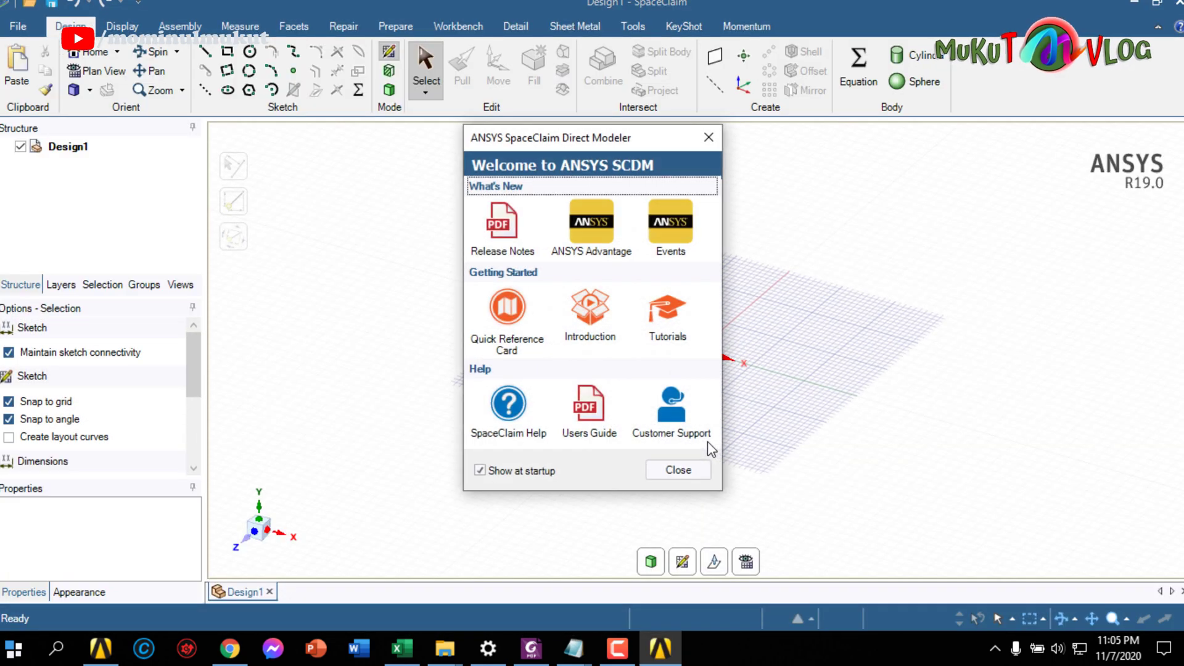
Dismiss the welcome panel, select the domain box's top face, then exit SpaceClaim.
click(671, 470)
click(485, 320)
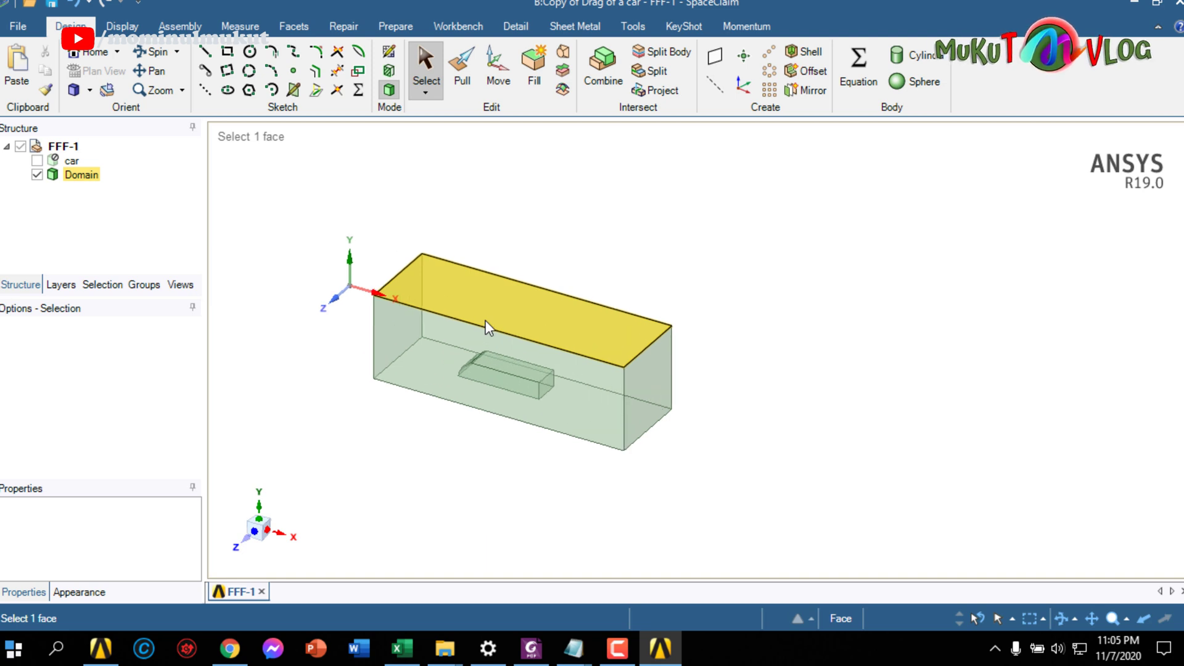
click(18, 28)
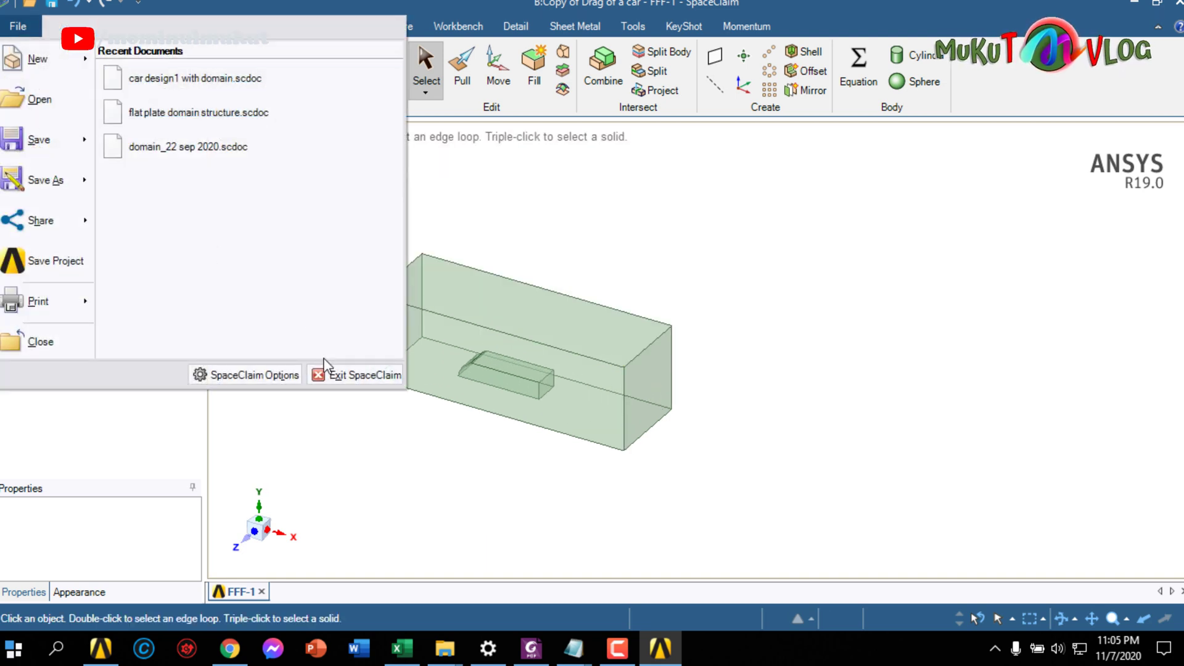
click(353, 374)
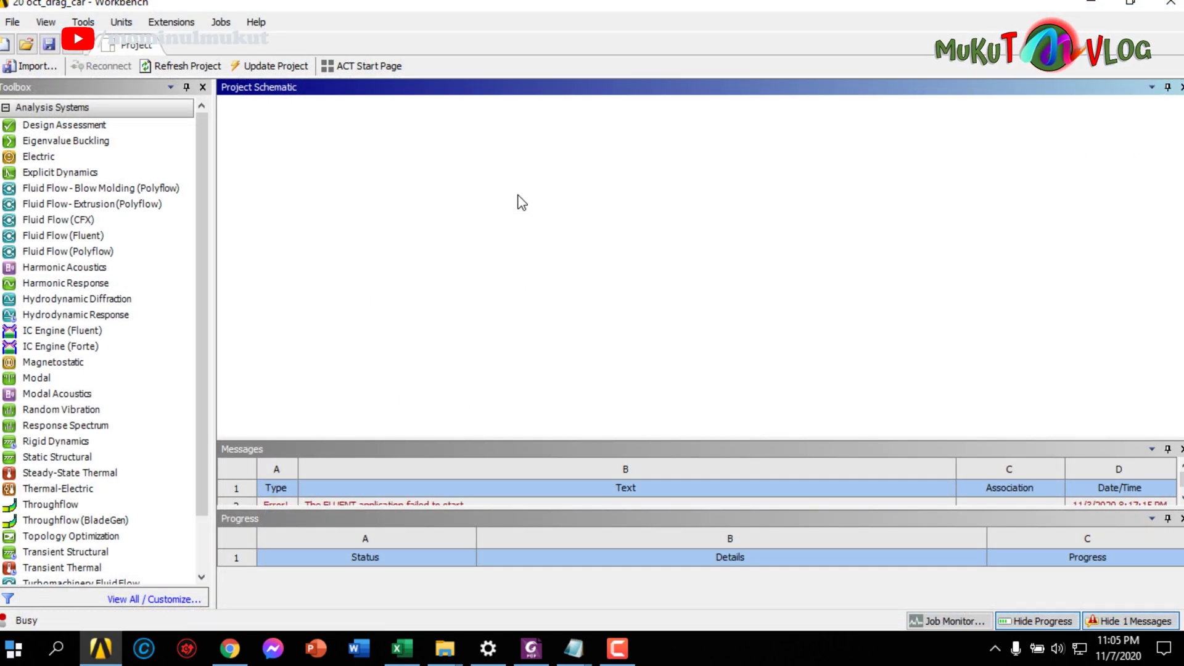
Launch Meshing for system B's mesh and hide the project messages.
double_click(511, 195)
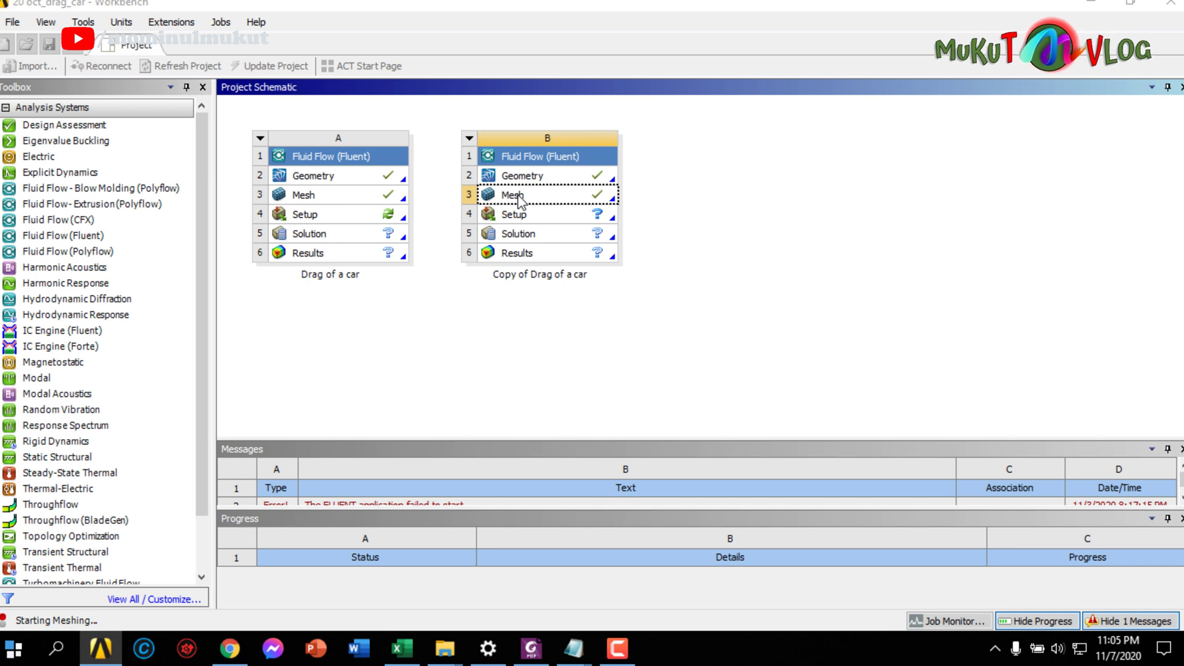
click(1113, 623)
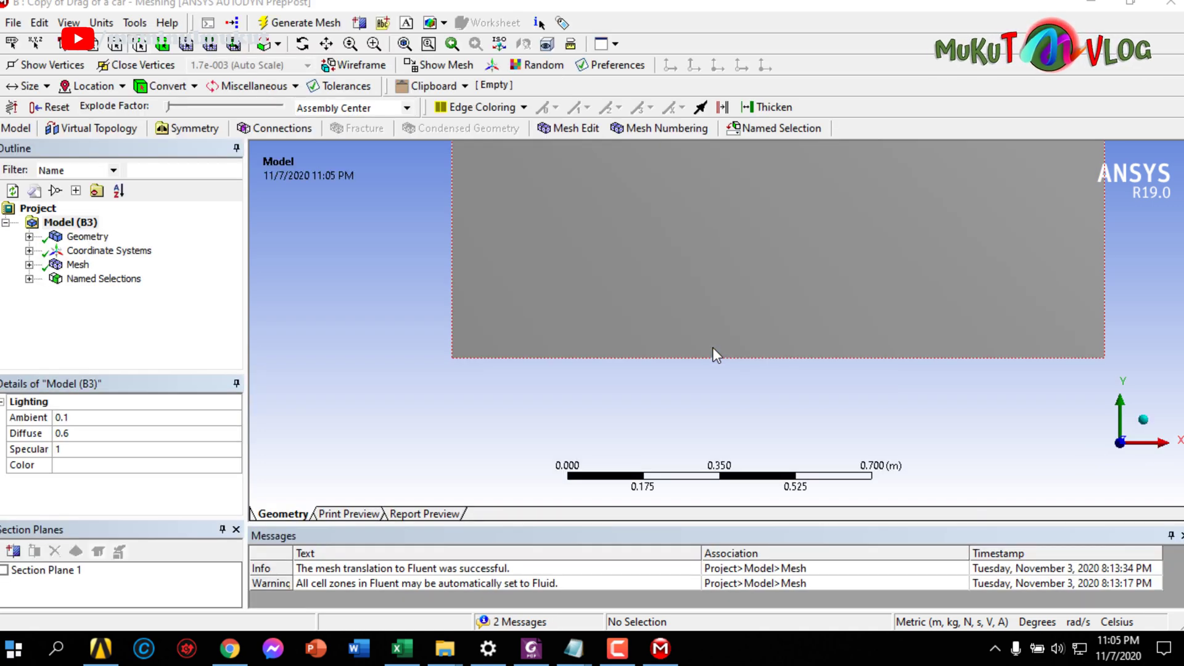
scroll(713, 349, down, 1)
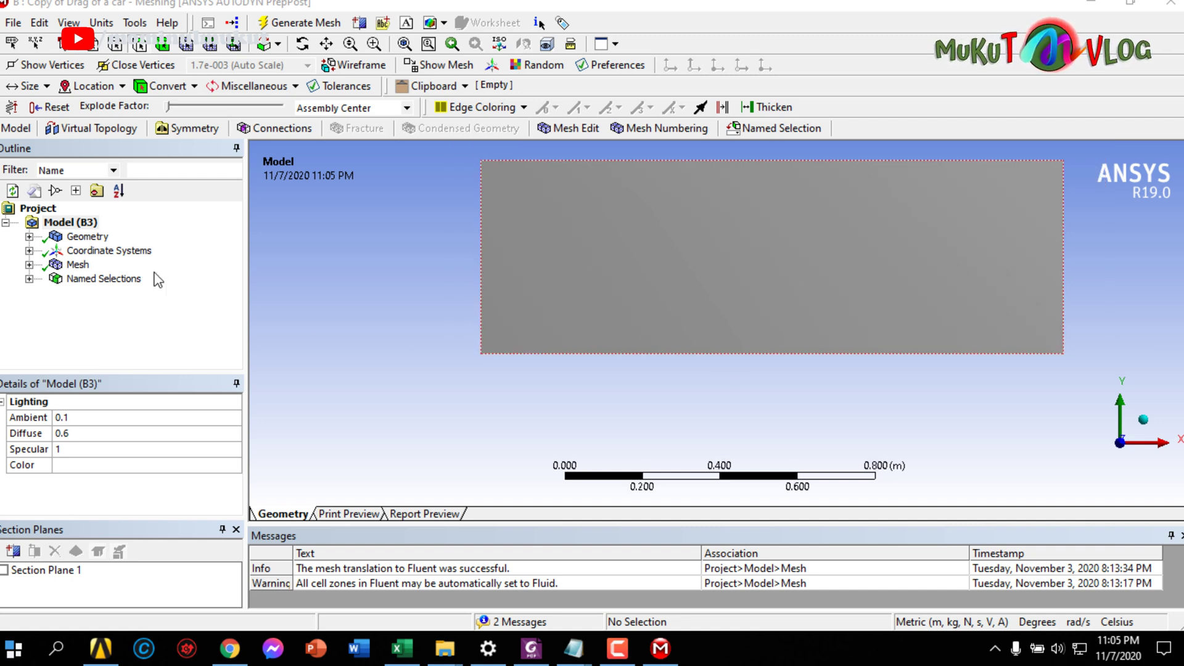
Inspect the domain mesh cut by Section Plane 1 in isometric and Z-axis views.
click(78, 266)
scroll(502, 299, up, 2)
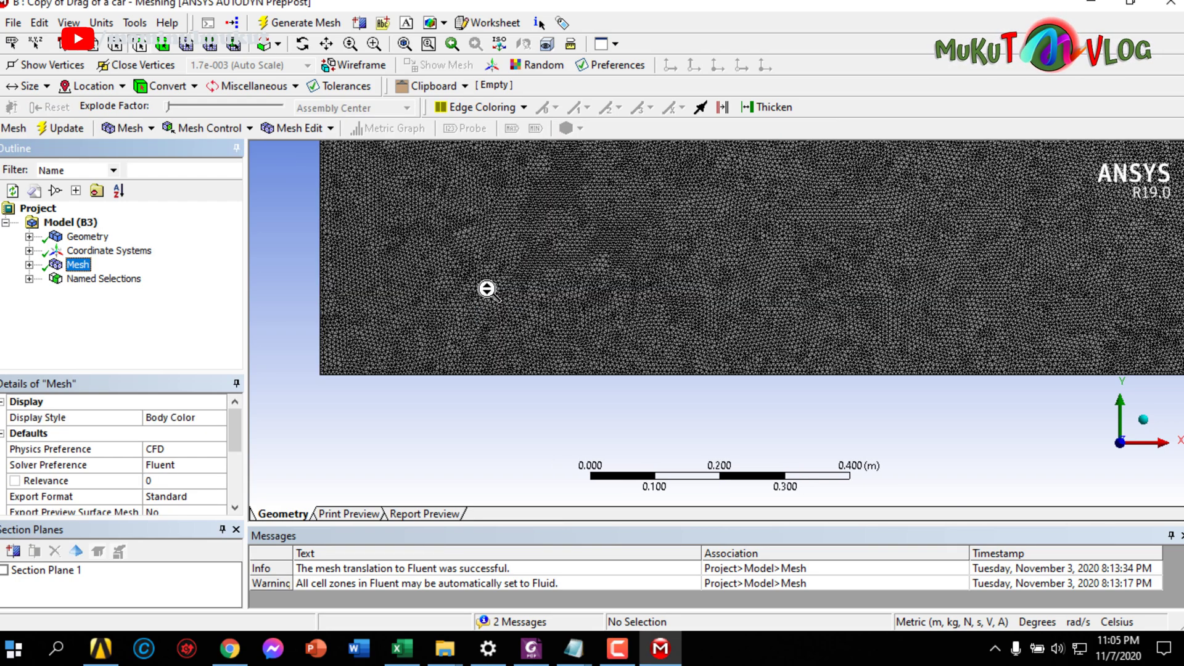
scroll(505, 298, up, 2)
click(3, 579)
click(4, 571)
scroll(614, 423, up, 1)
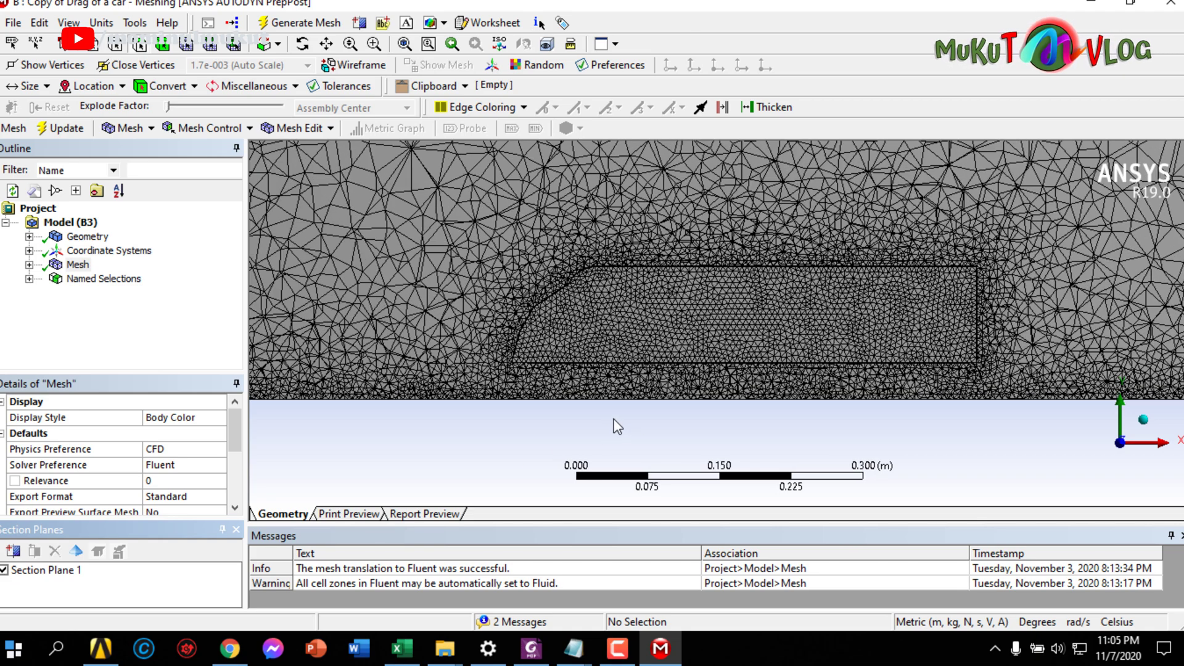
scroll(616, 421, up, 1)
scroll(615, 417, up, 1)
scroll(626, 333, up, 2)
scroll(624, 310, up, 1)
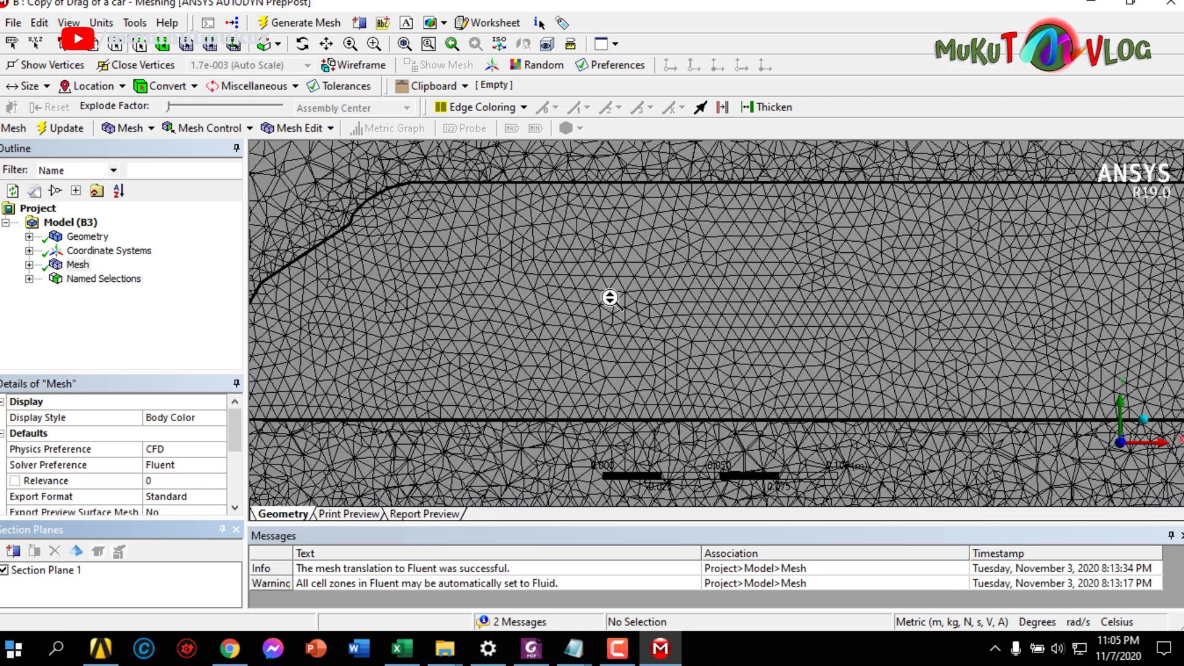
scroll(623, 227, down, 1)
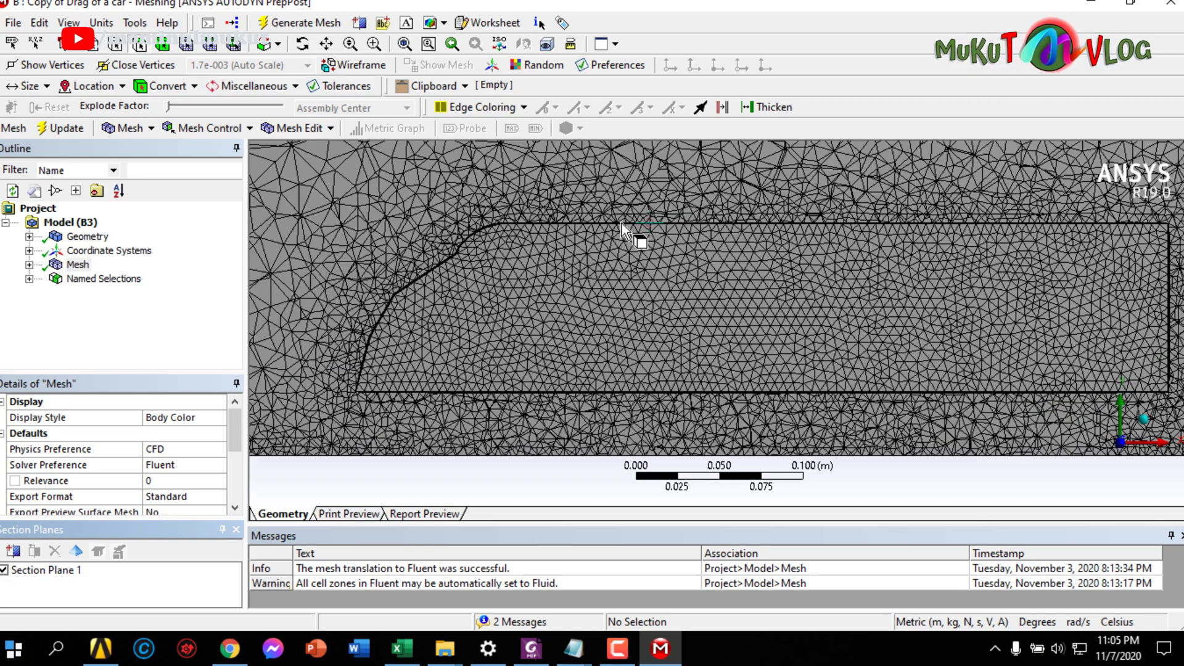
scroll(627, 236, down, 1)
scroll(623, 231, down, 1)
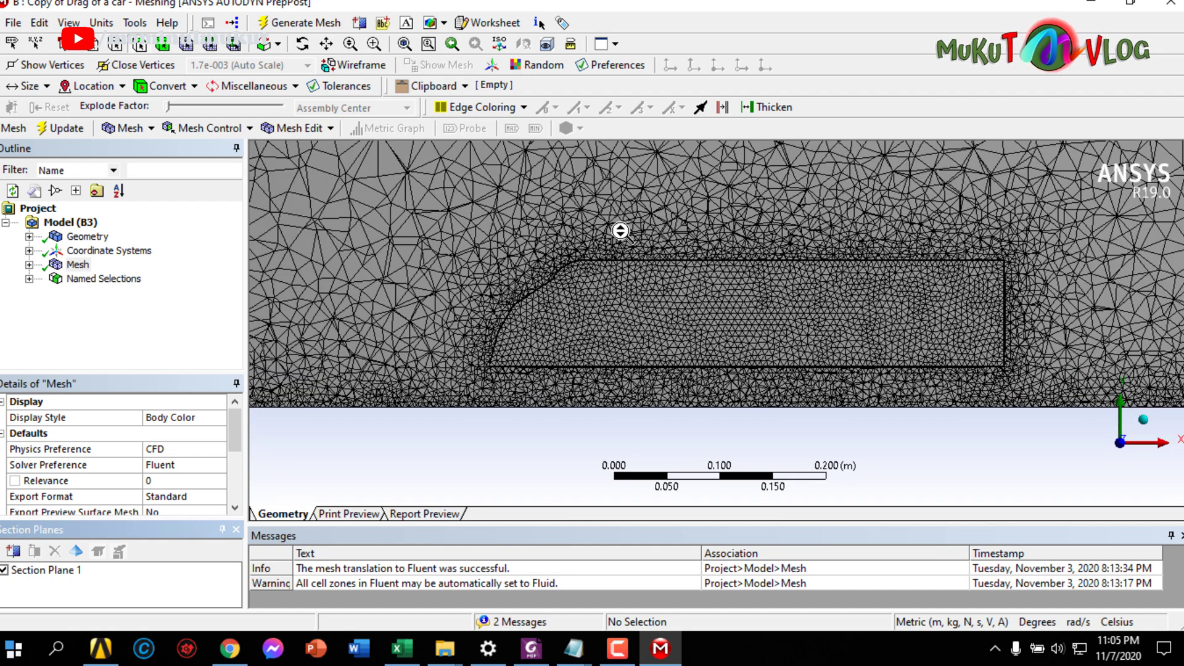
click(1148, 413)
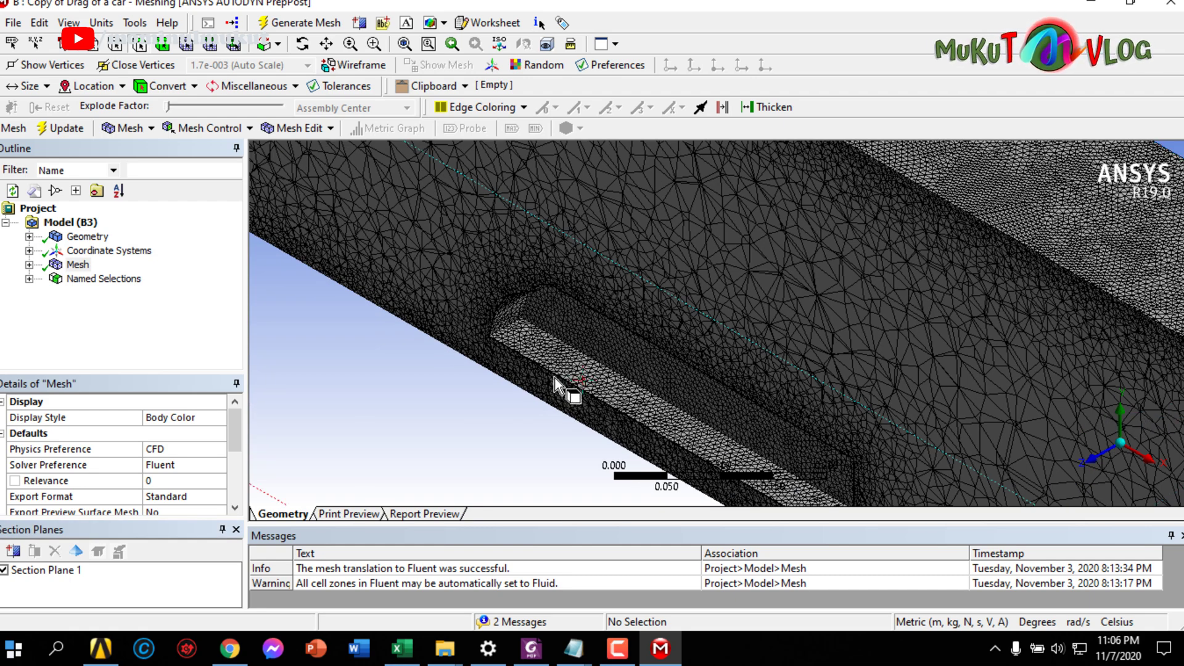
scroll(555, 378, up, 1)
scroll(556, 373, up, 1)
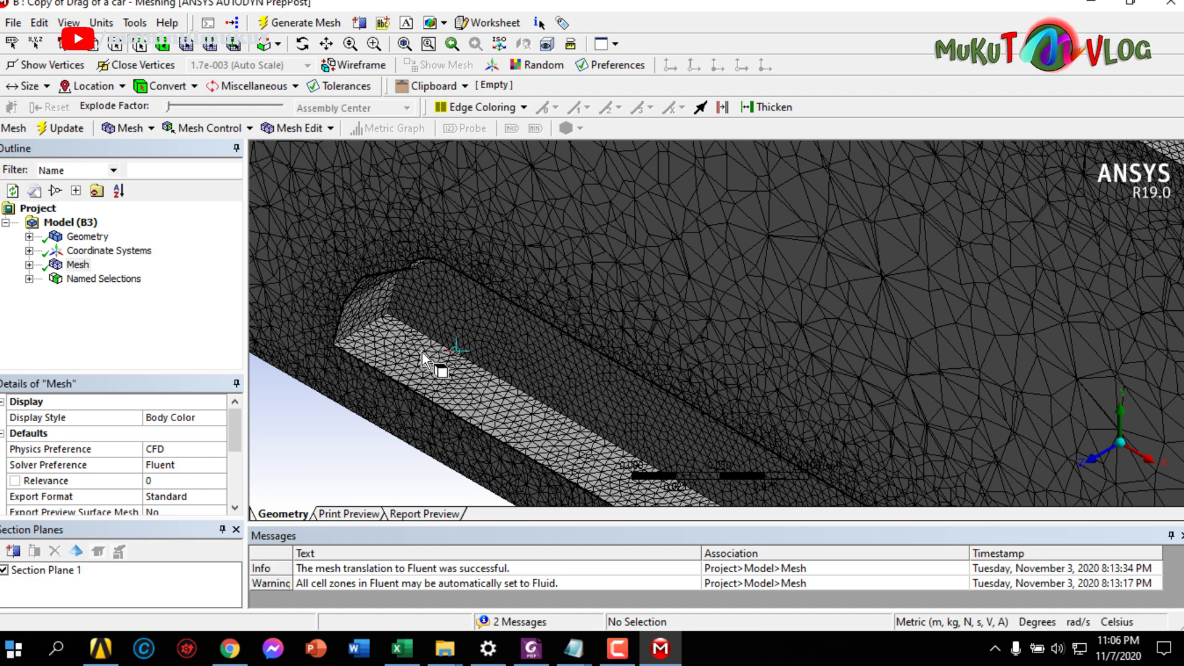
scroll(354, 353, up, 2)
scroll(354, 352, down, 1)
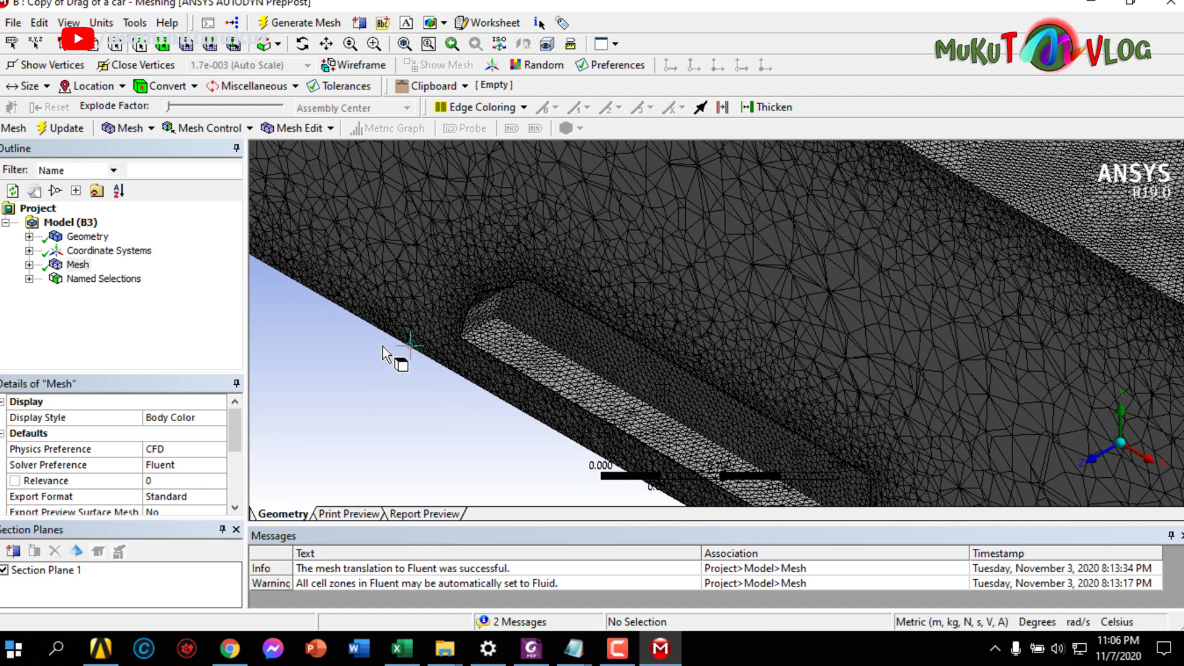
scroll(382, 346, up, 1)
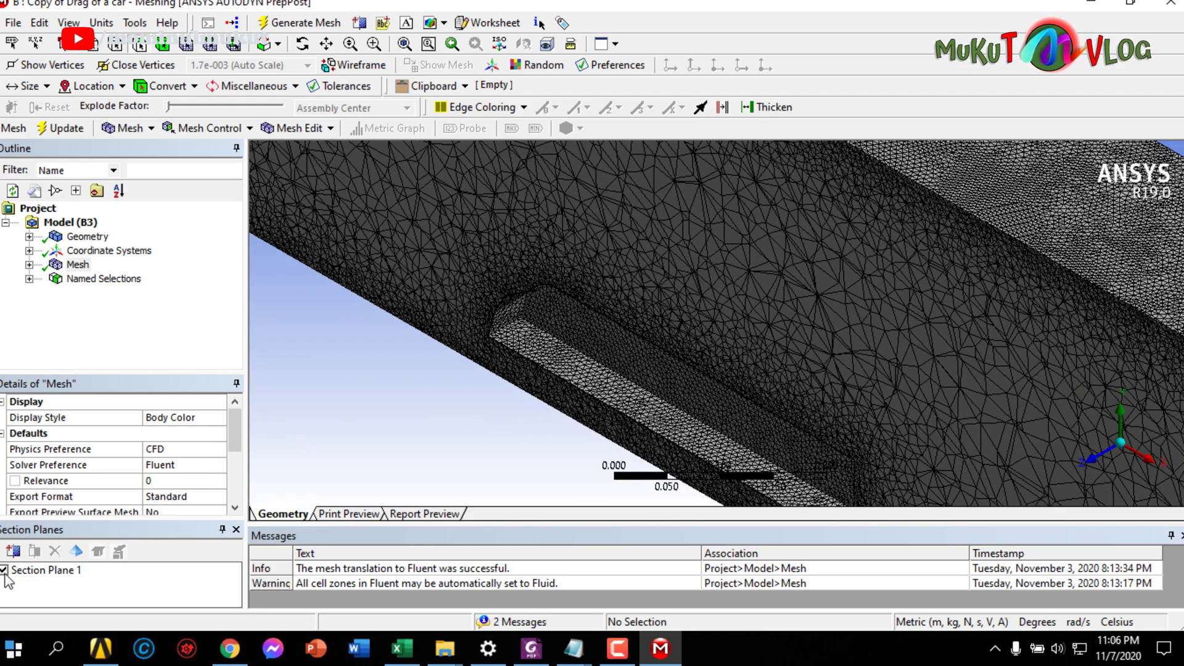
scroll(500, 376, down, 1)
scroll(500, 376, down, 1)
scroll(500, 376, down, 2)
scroll(501, 376, down, 2)
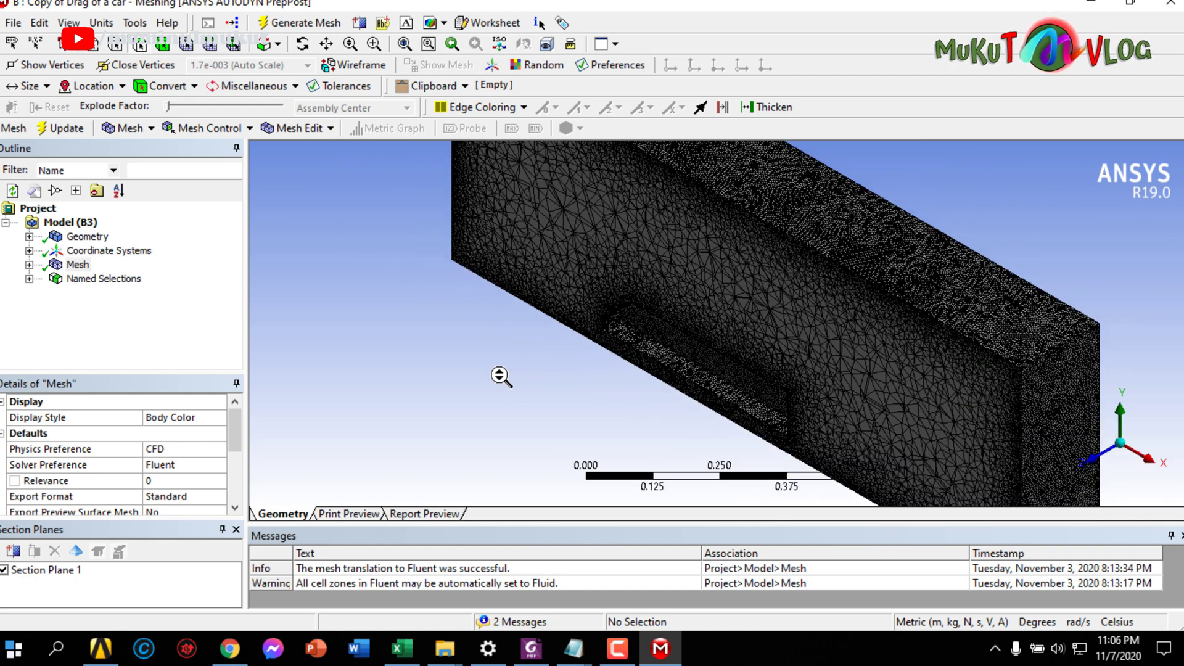
scroll(518, 375, down, 1)
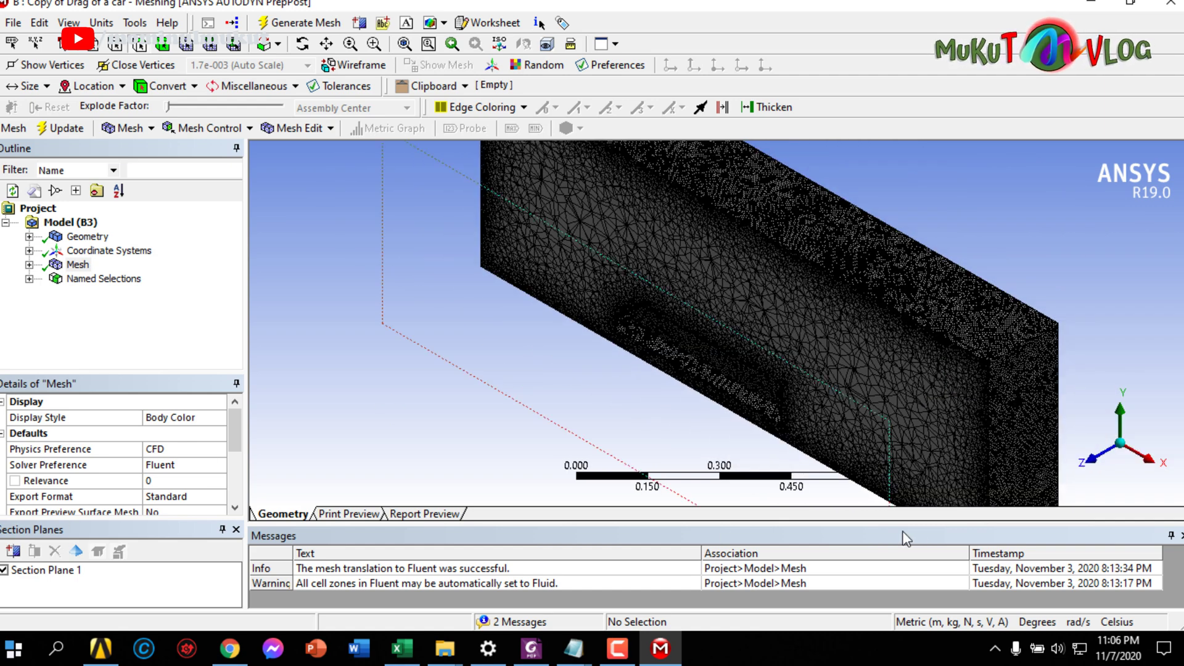
click(1091, 470)
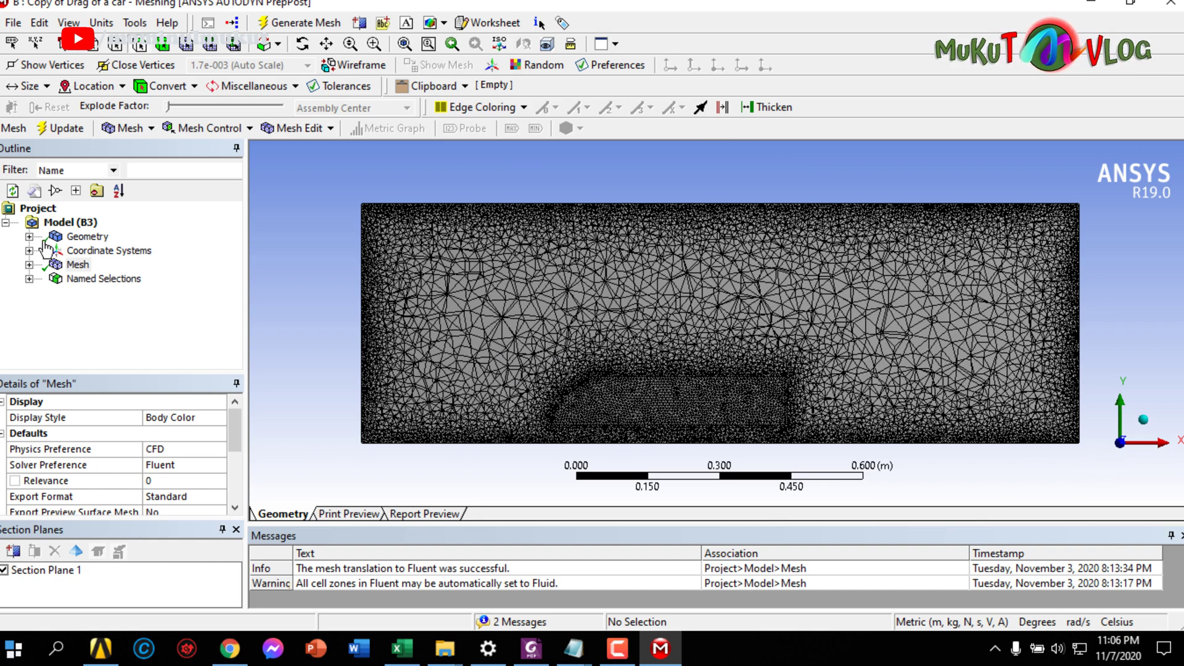
click(14, 23)
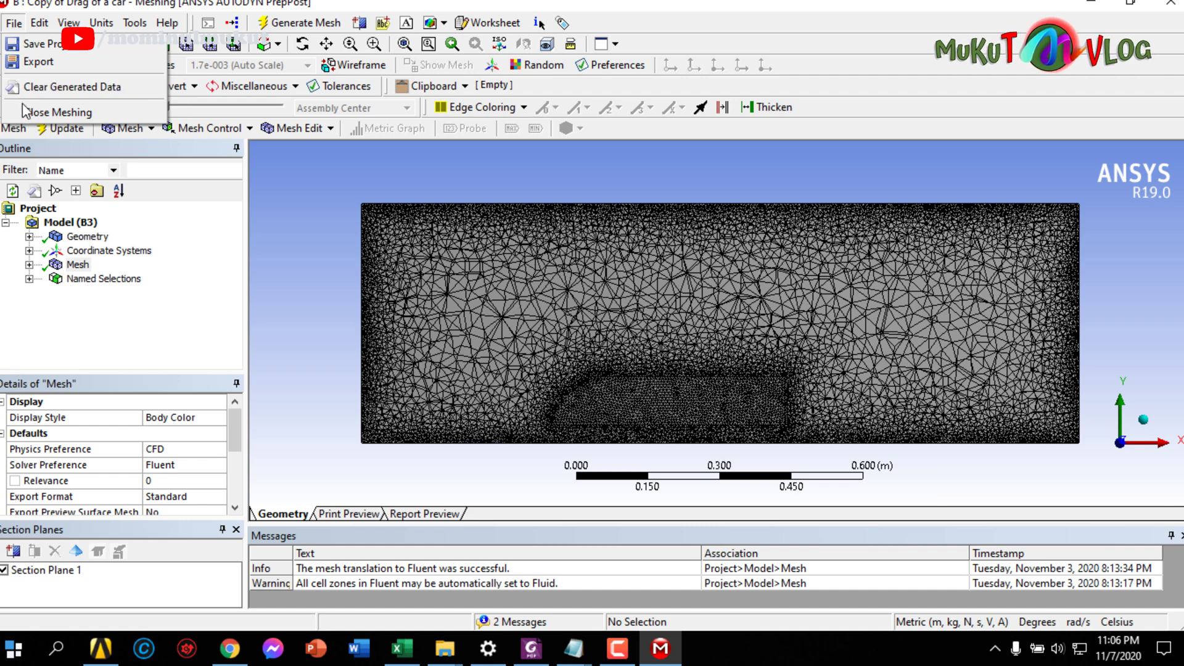
Close Meshing and launch Fluent from system B's Setup cell.
click(25, 111)
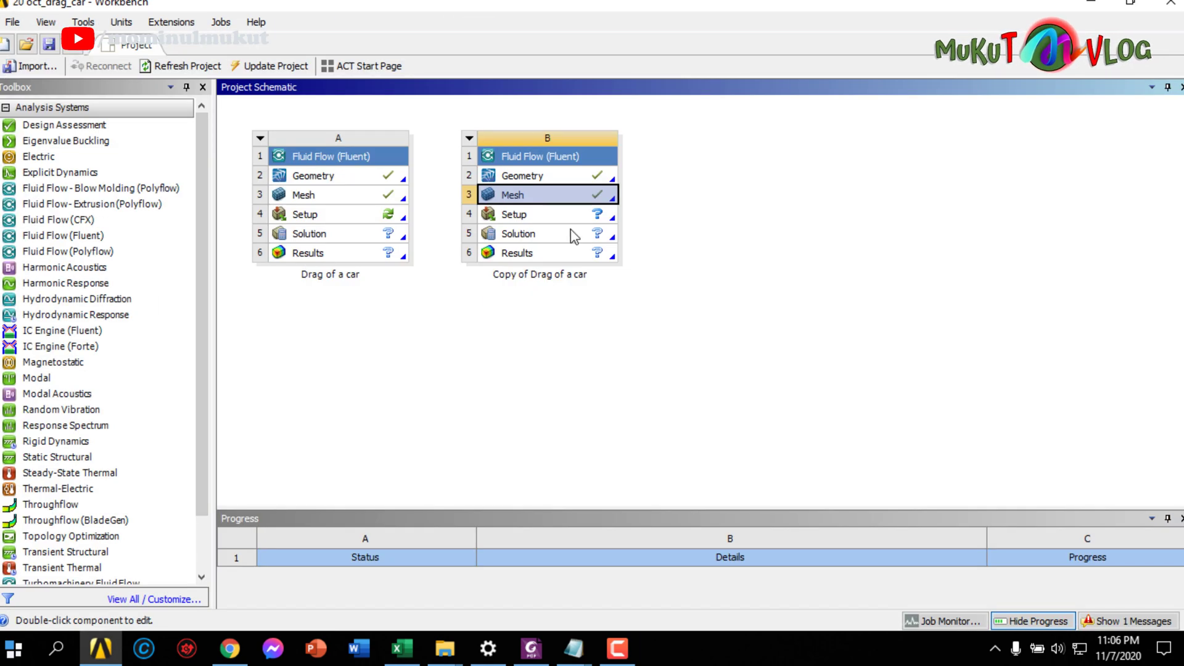
double_click(575, 214)
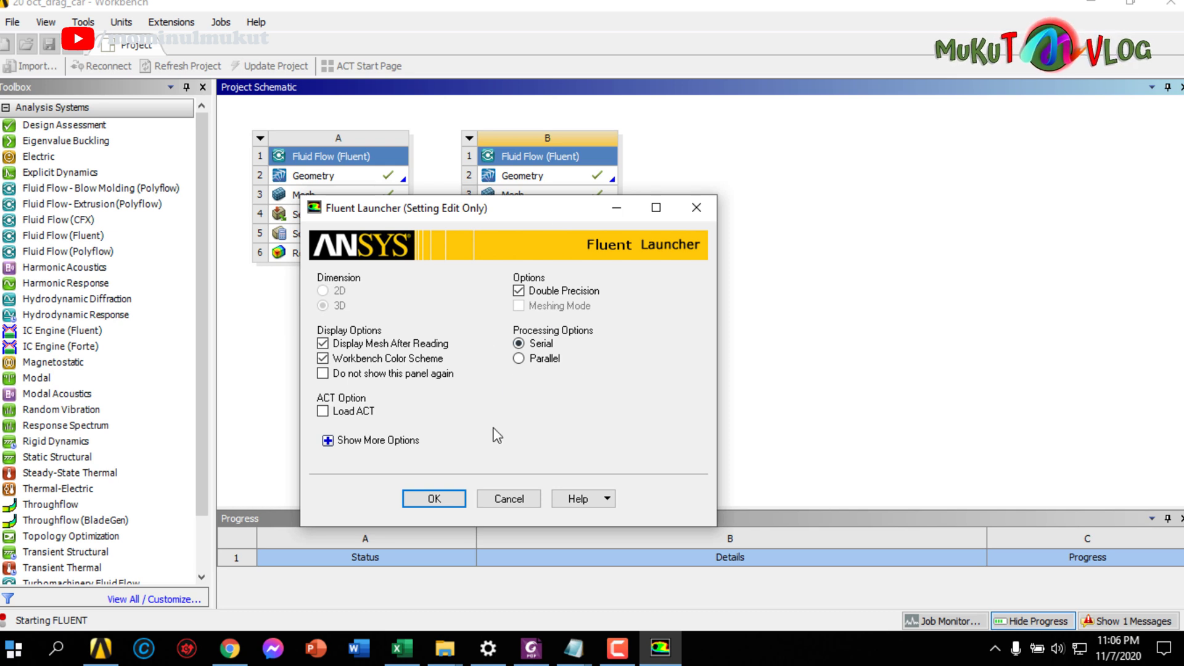
Start Fluent in 3D double precision serial mode with the launcher's settings.
click(434, 500)
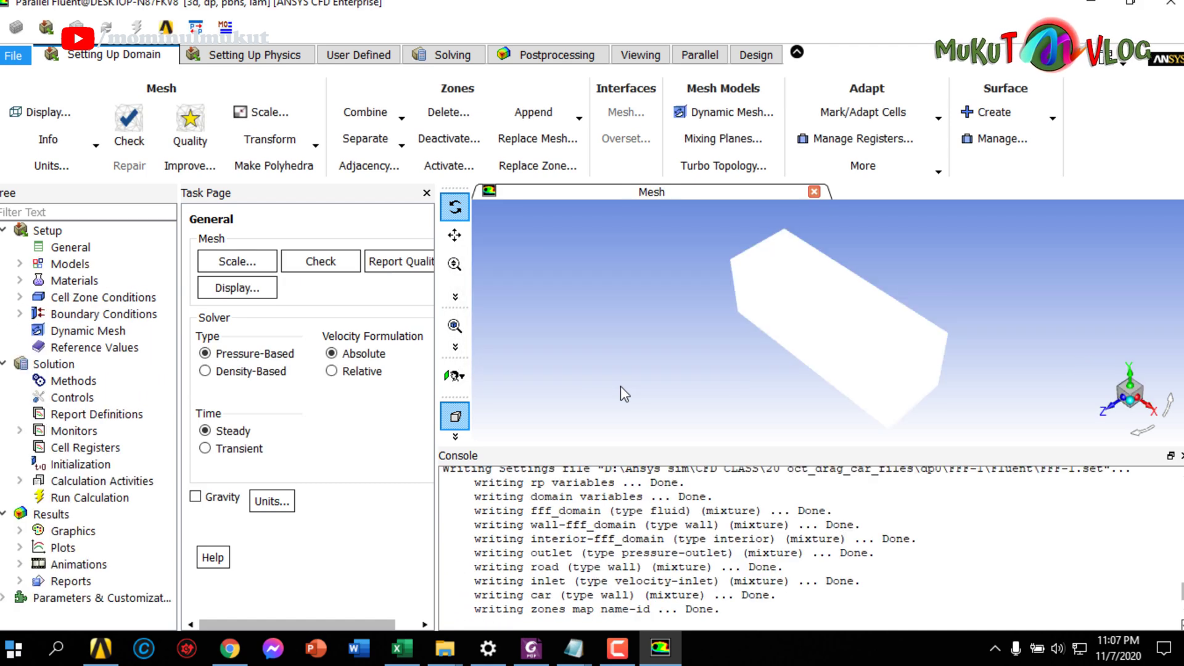
scroll(620, 388, up, 2)
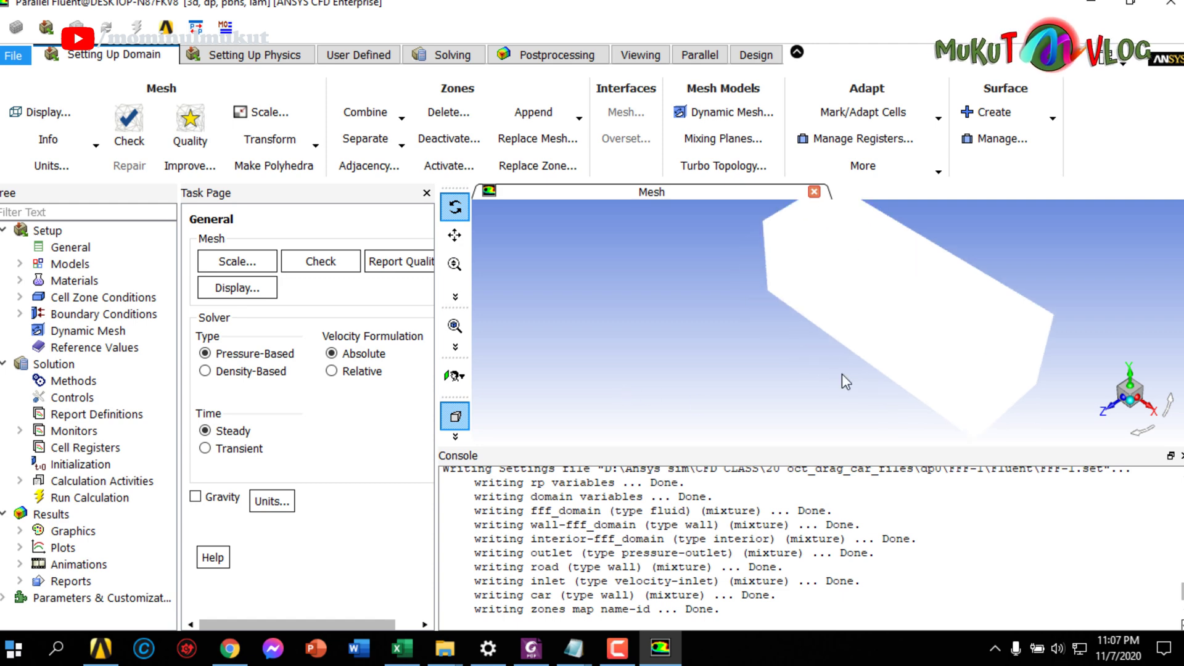
scroll(903, 338, up, 3)
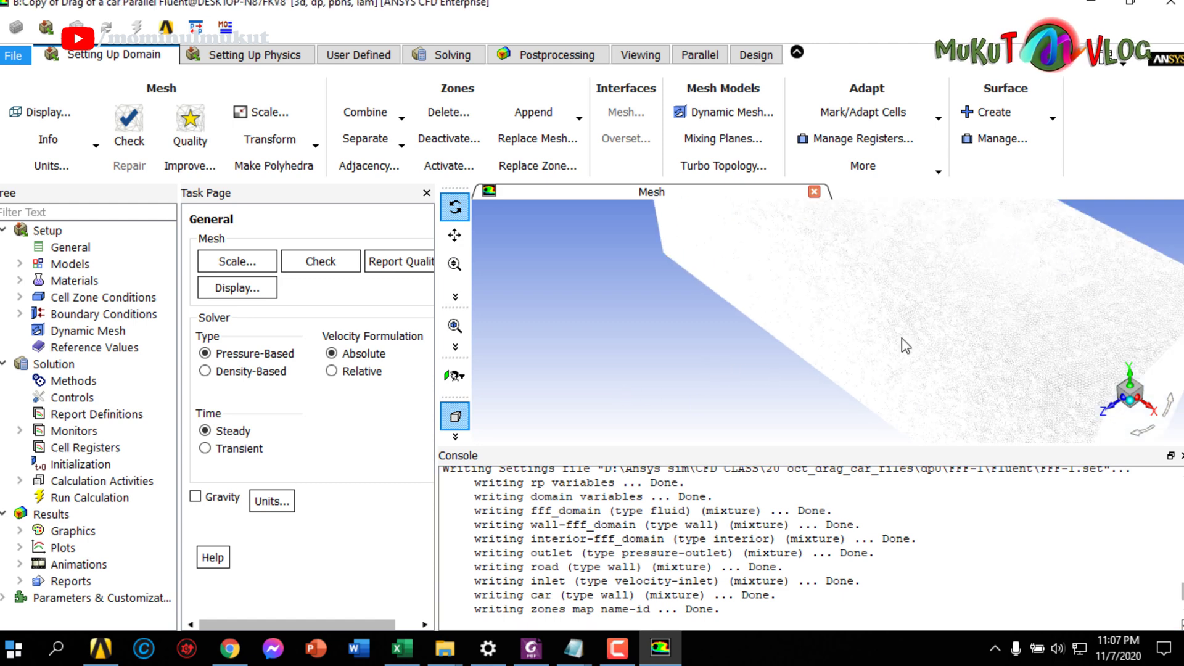
scroll(889, 337, up, 2)
scroll(855, 335, up, 1)
scroll(741, 324, up, 1)
scroll(684, 320, up, 1)
scroll(684, 320, down, 1)
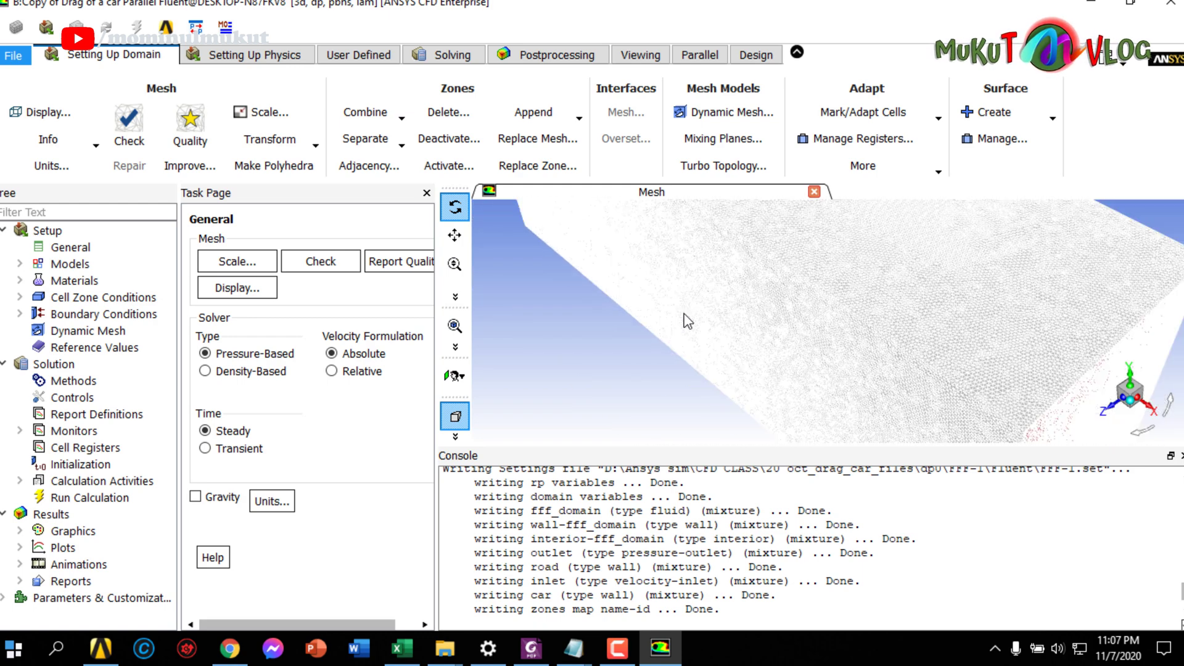